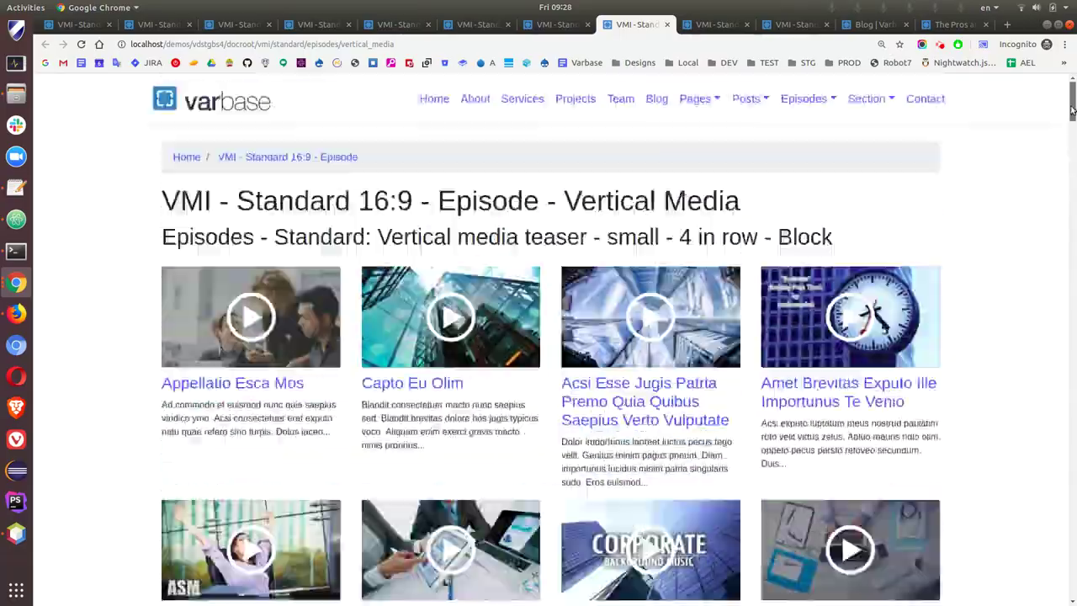
- Switch to the VMI Posts Tout demo page and scroll through its xlarge, large and medium tout blocks
left_click_drag(1072, 110, 1069, 282)
left_click(151, 25)
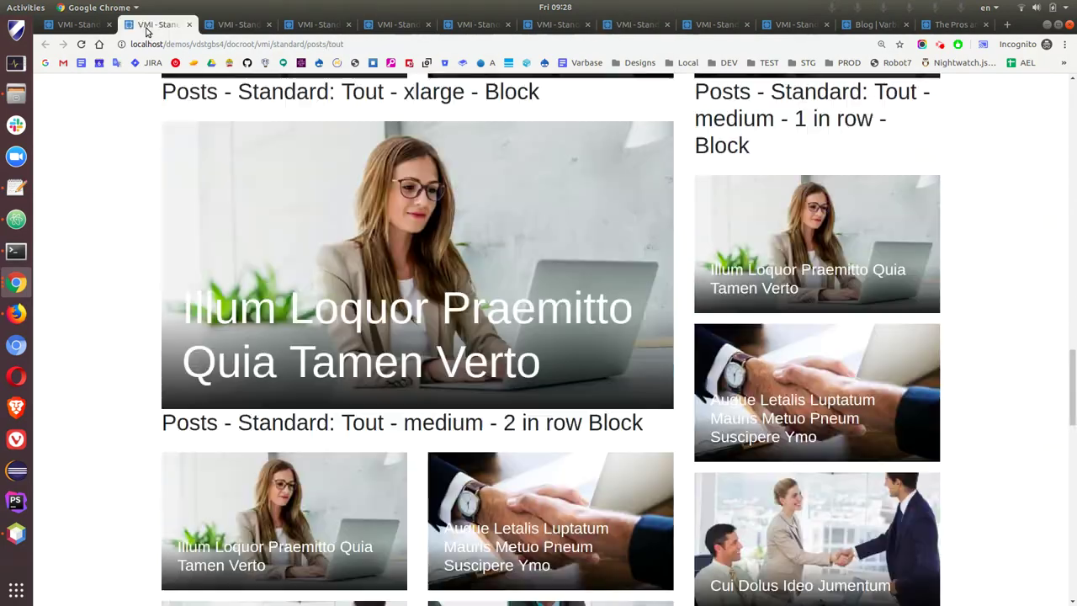
left_click_drag(1072, 365, 1068, 202)
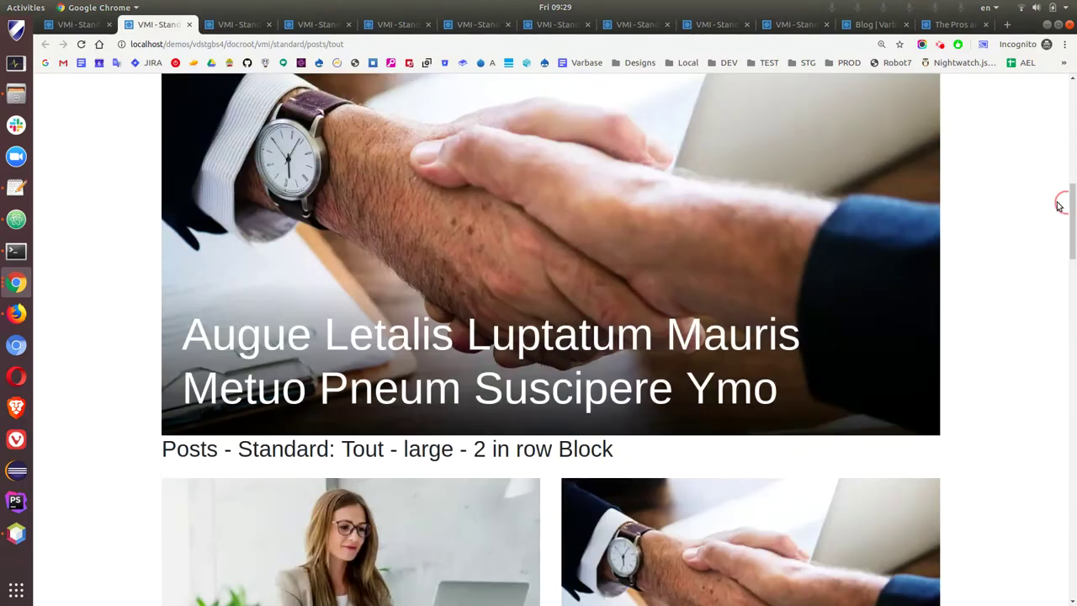
left_click(13, 285)
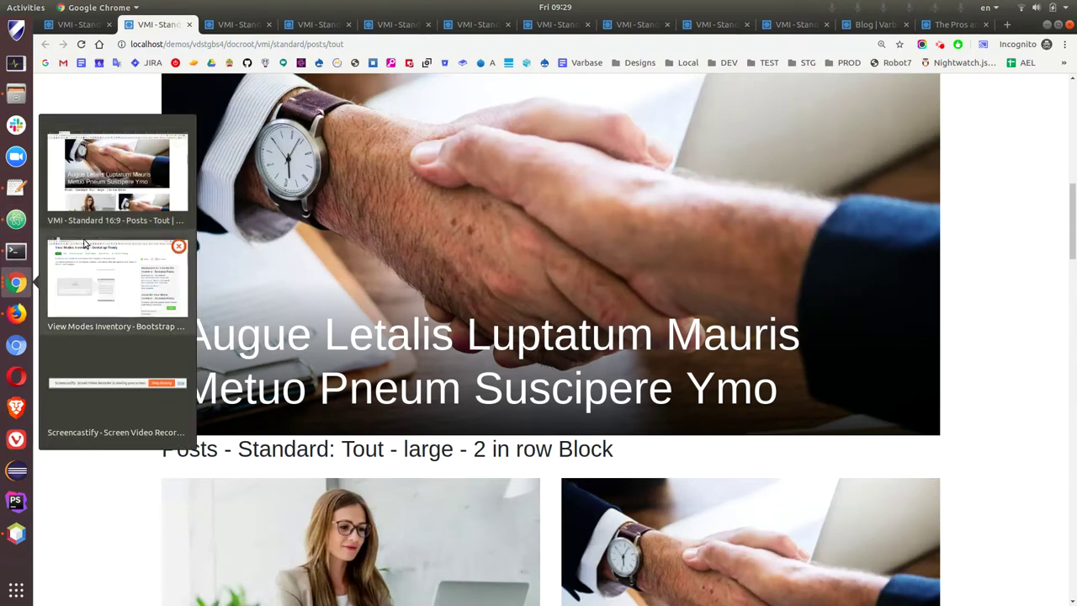
- Bring up the drupal.org View Modes Inventory - Bootstrap Ready project page and scroll into its description
left_click(101, 267)
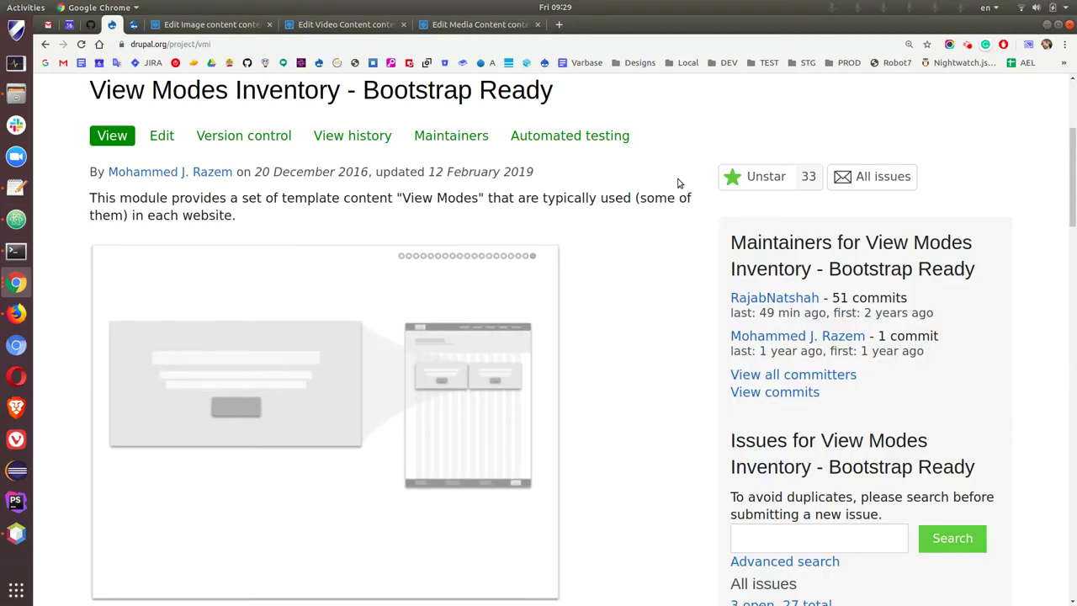
scroll(1068, 181, "up", 5)
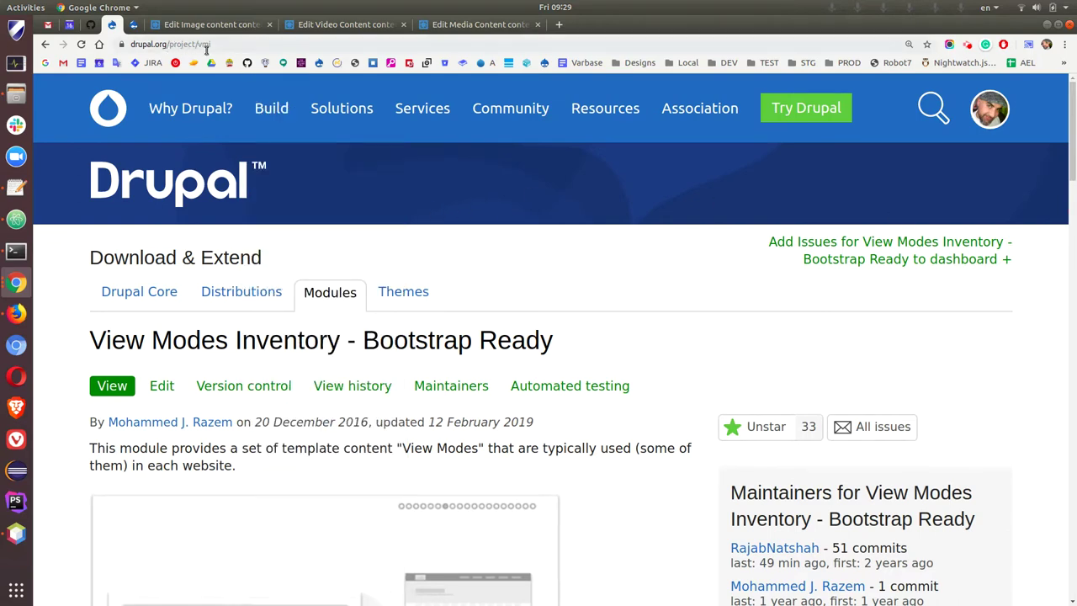
scroll(538, 302, "down", 2)
scroll(411, 252, "down", 2)
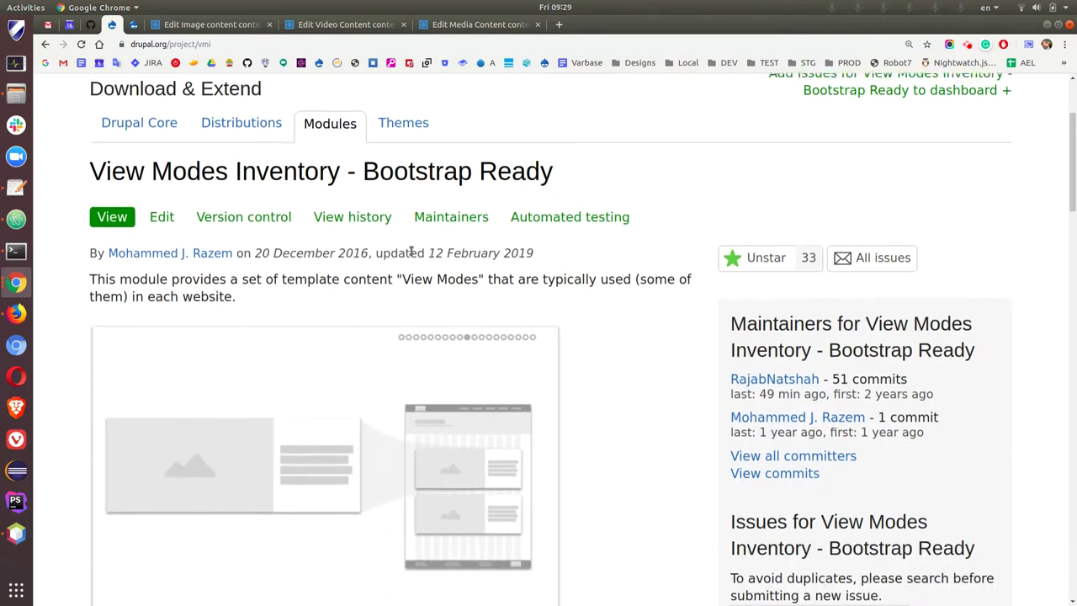
left_click(1073, 164)
left_click_drag(1073, 164, 1074, 174)
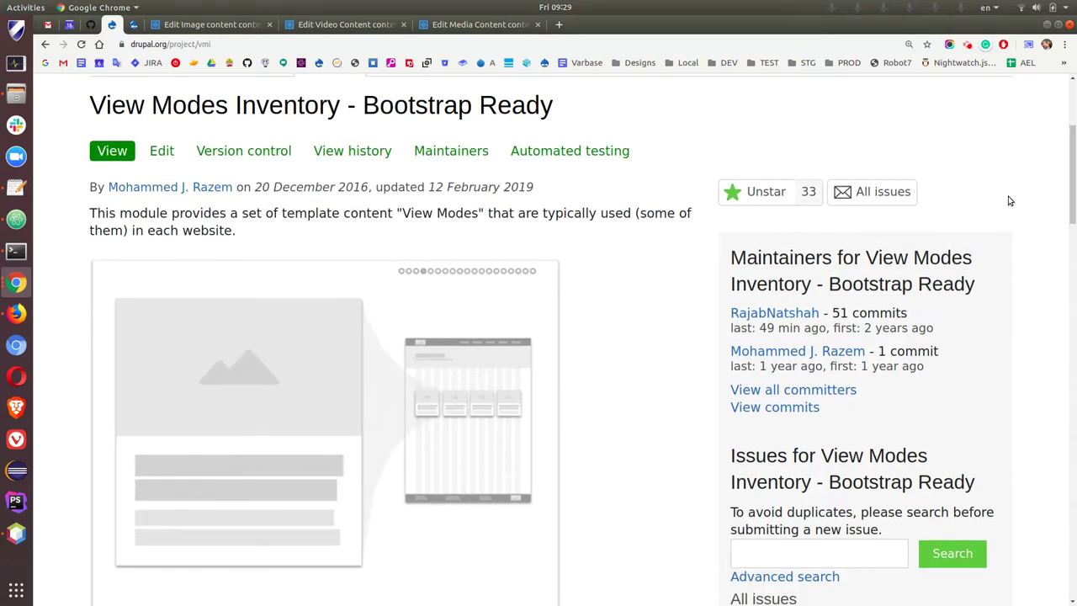
left_click(1073, 151)
left_click_drag(1074, 151, 1074, 238)
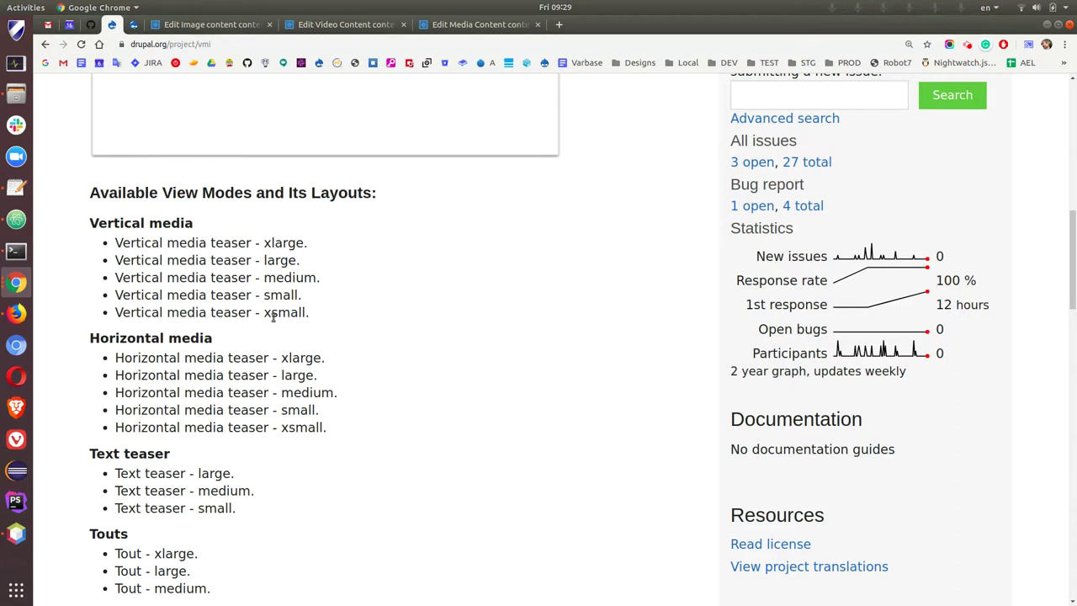
- Scroll down through the project's Available View Modes list and requirements
scroll(384, 295, "down", 1)
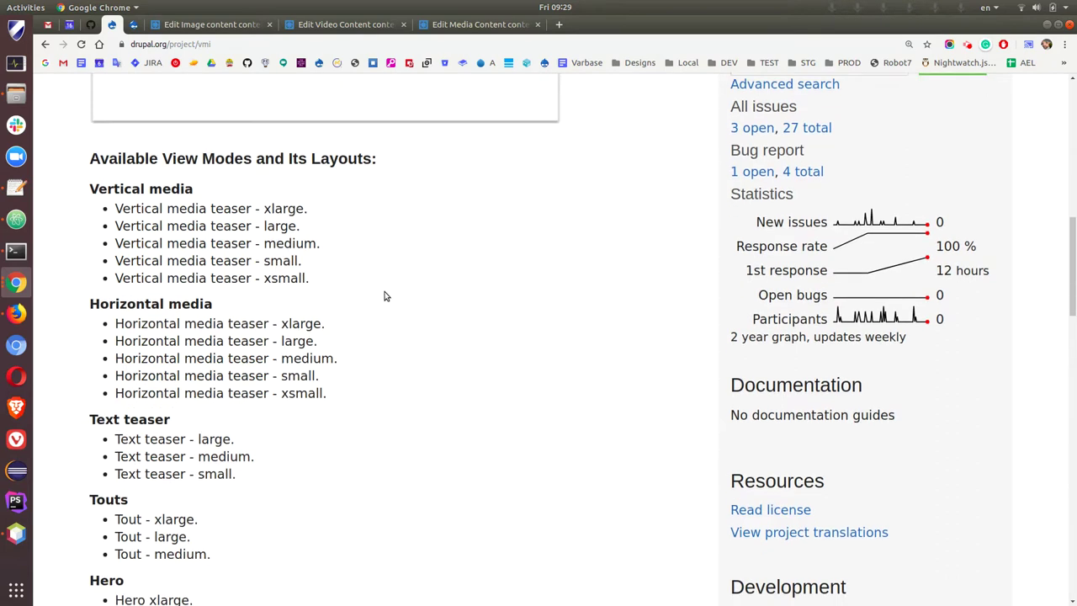
scroll(177, 301, "down", 1)
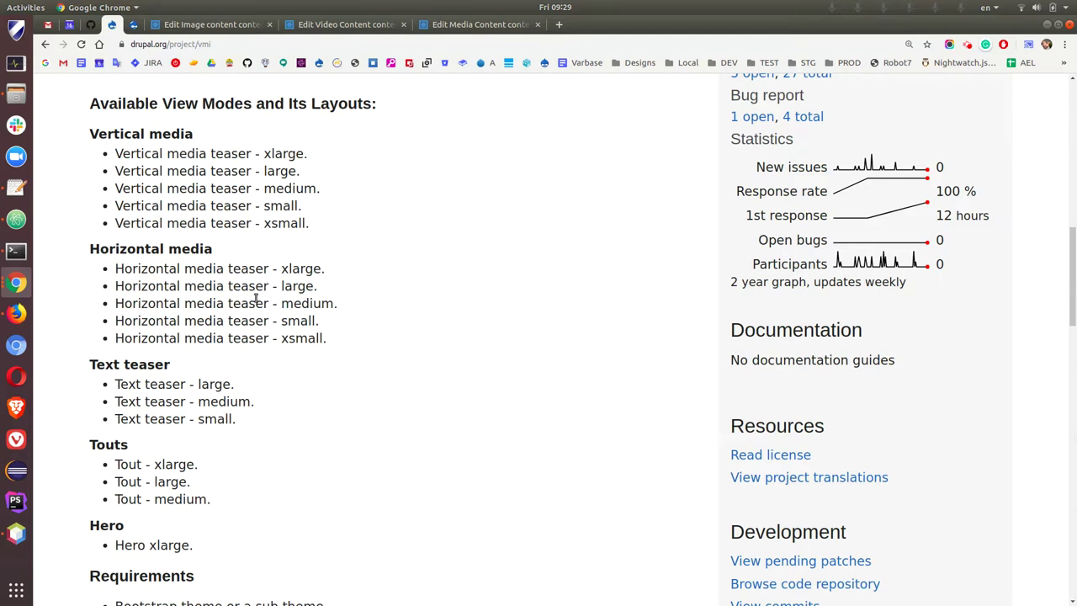
scroll(255, 299, "down", 1)
scroll(186, 319, "down", 1)
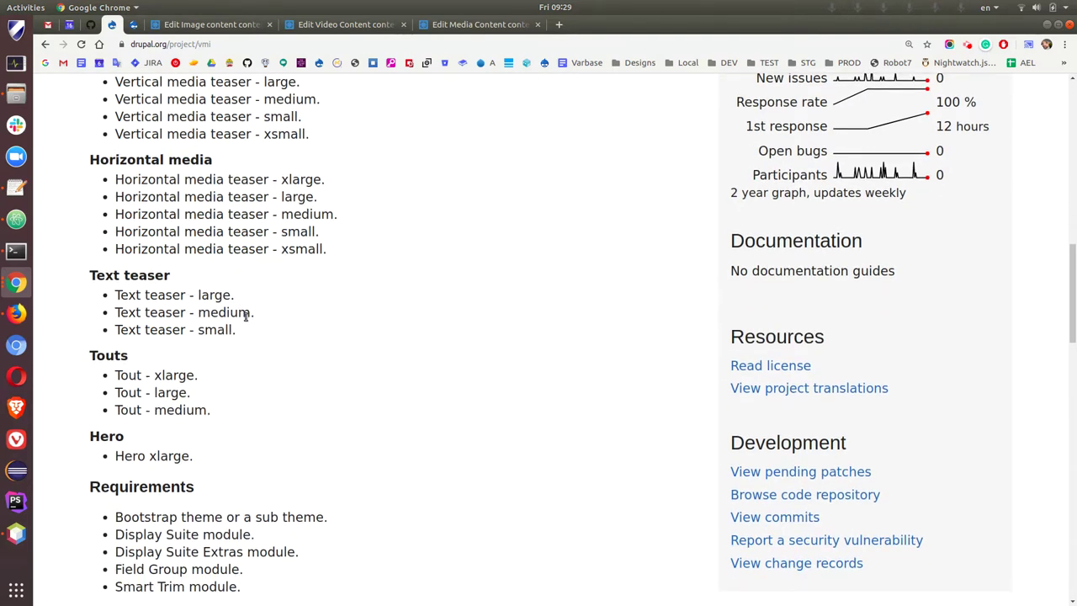
scroll(252, 375, "down", 2)
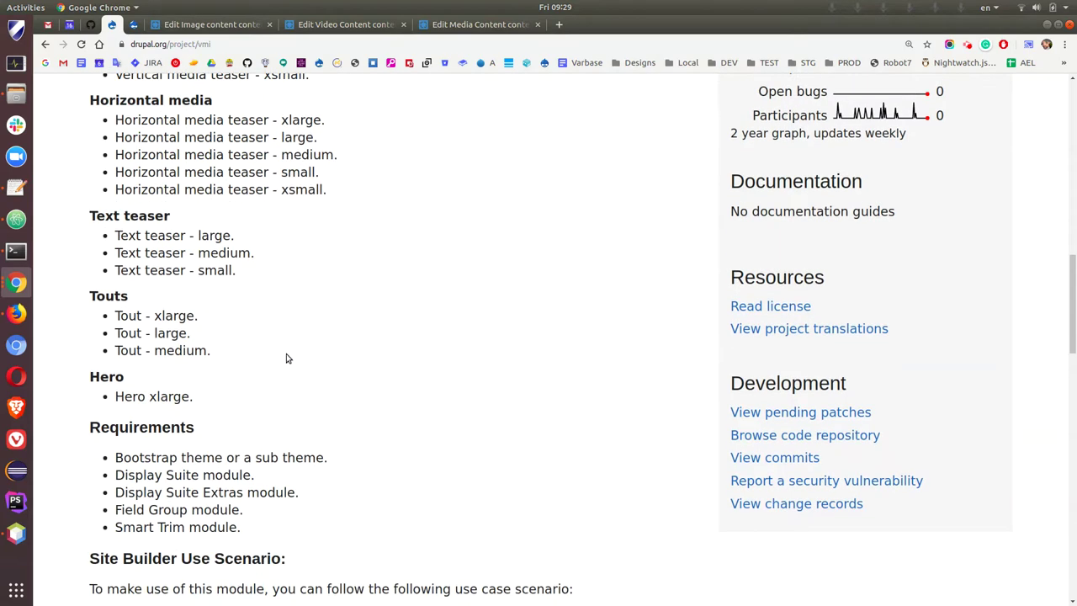
left_click_drag(1072, 308, 1068, 152)
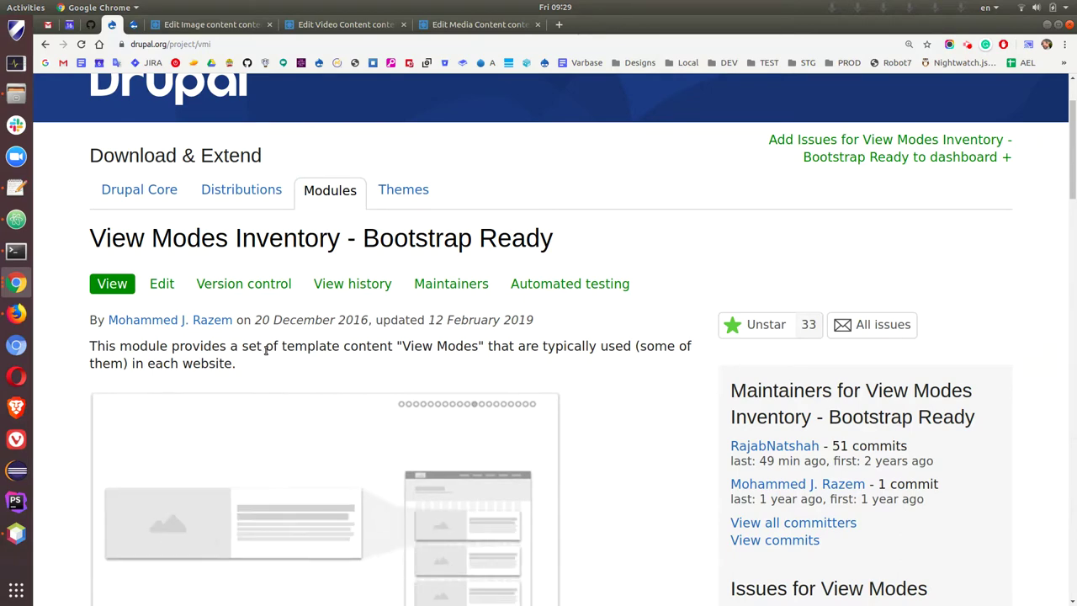
left_click(16, 285)
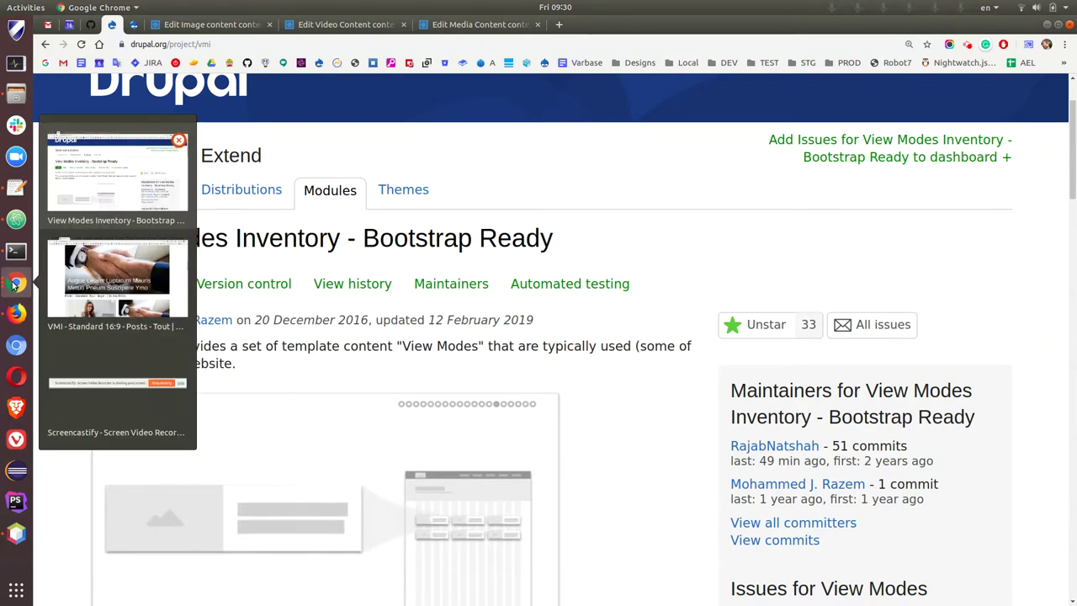
- Return to the demo site window and review the VMI Posts Hero page
left_click(120, 256)
left_click(75, 26)
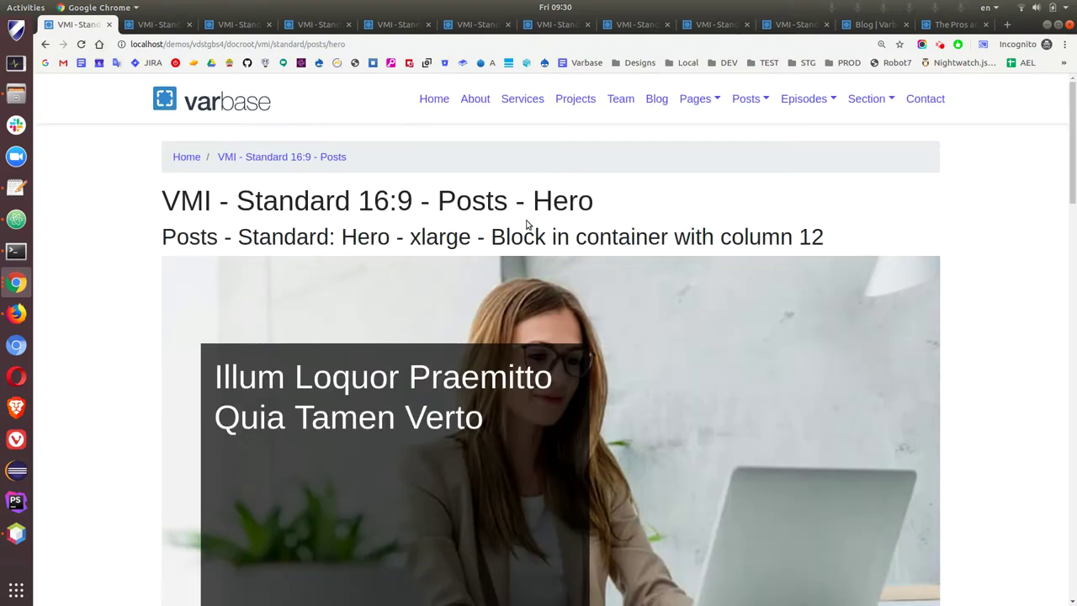
left_click(441, 229)
left_click_drag(1067, 165, 1029, 85)
- Open the Posts Tout page and scroll through its xlarge, large and medium tout blocks
left_click(157, 28)
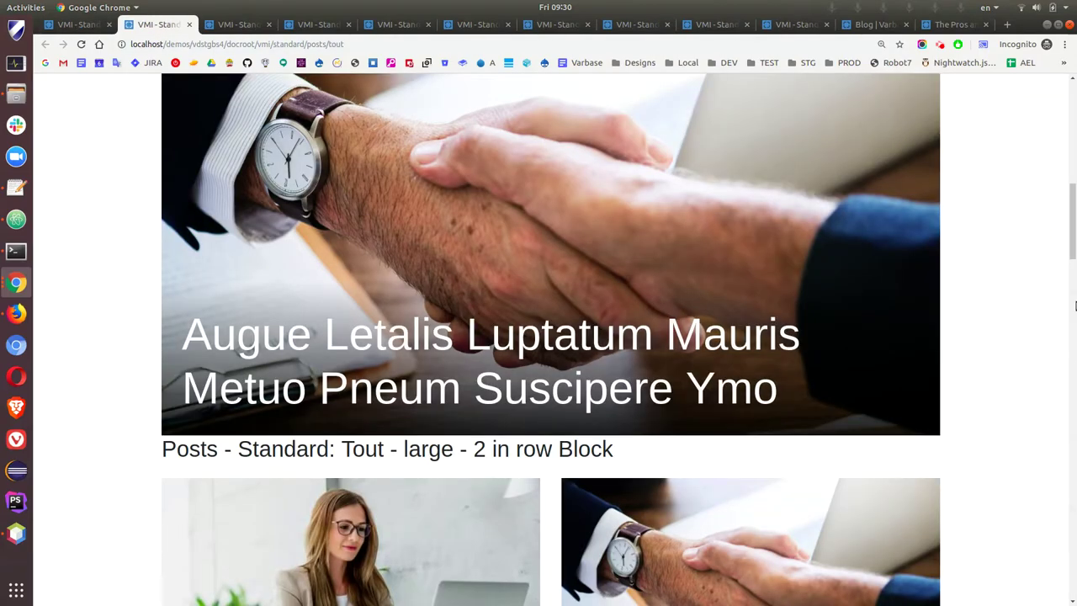
left_click_drag(1069, 242, 1074, 378)
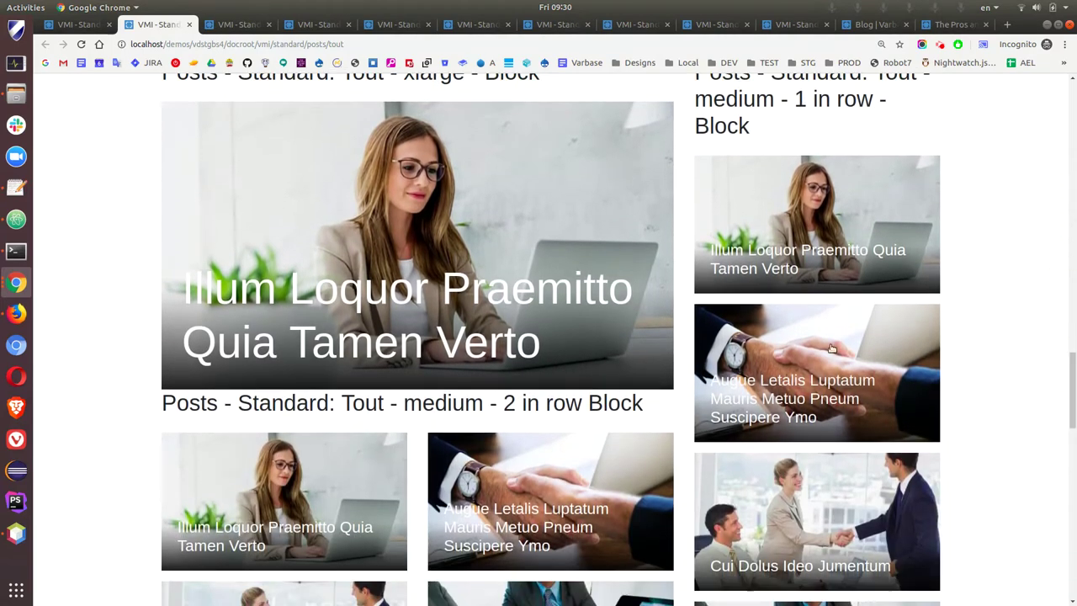
scroll(593, 407, "up", 1)
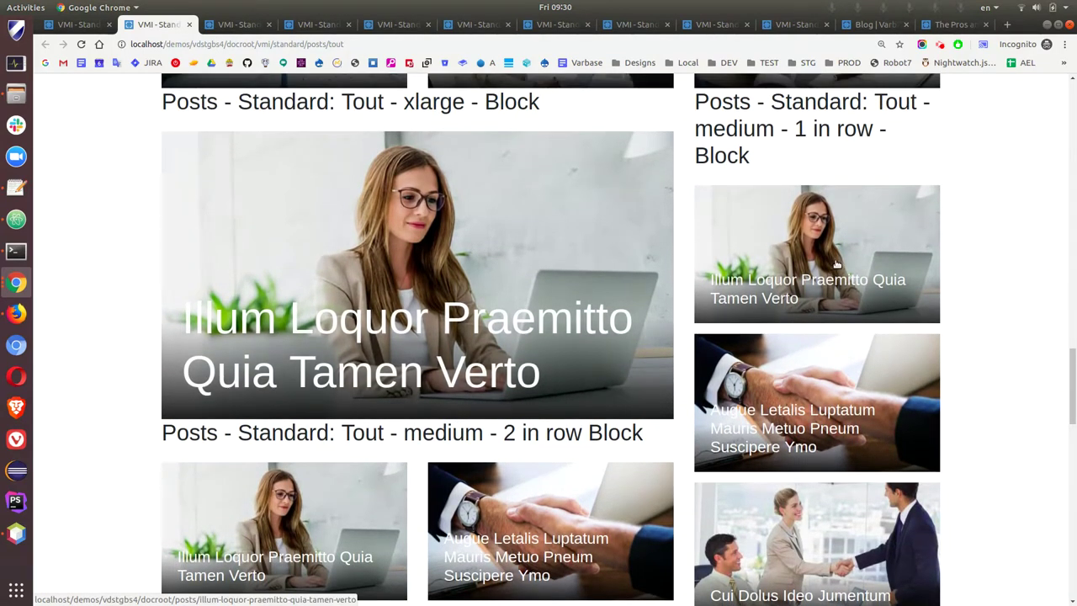
scroll(836, 264, "down", 3)
scroll(1051, 334, "down", 8)
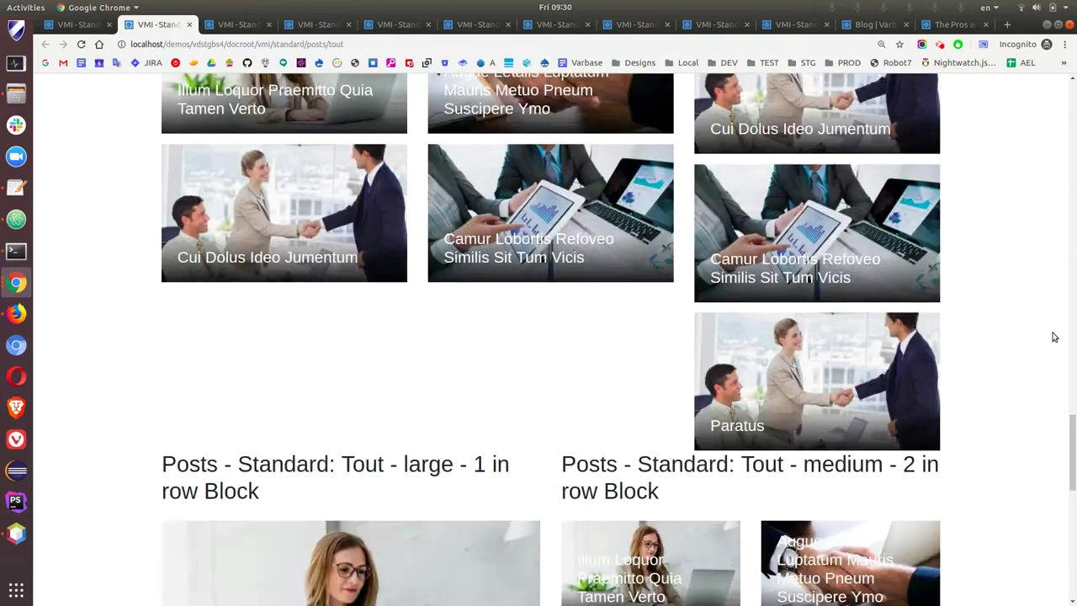
left_click_drag(1070, 437, 1074, 107)
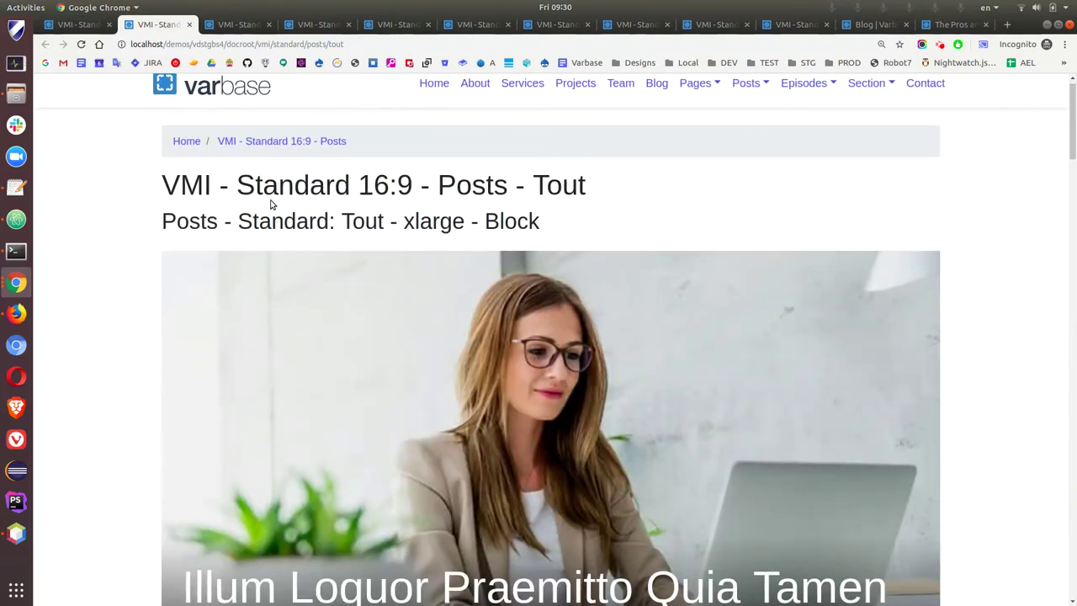
- Review the Posts Vertical Media teaser blocks, then bring up the Posts Horizontal Media page
left_click(242, 28)
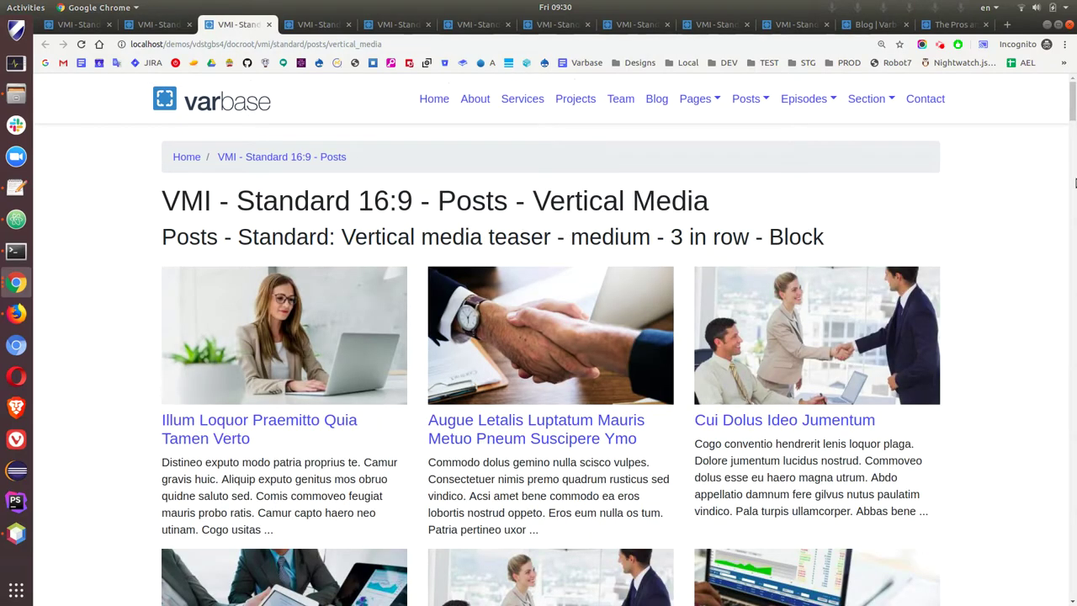
left_click_drag(1074, 103, 1074, 315)
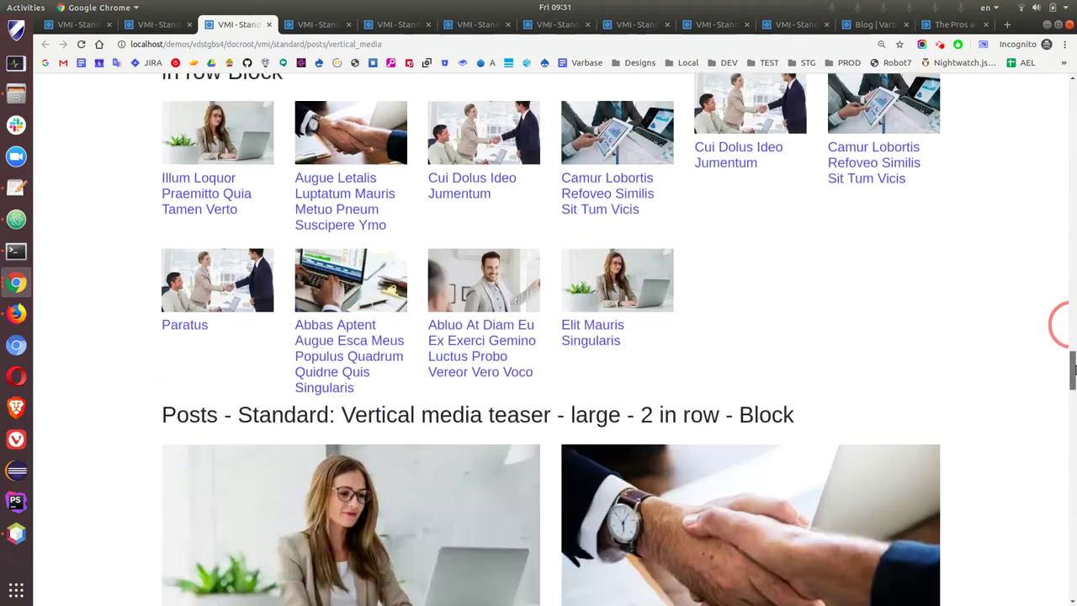
left_click_drag(1074, 370, 1070, 305)
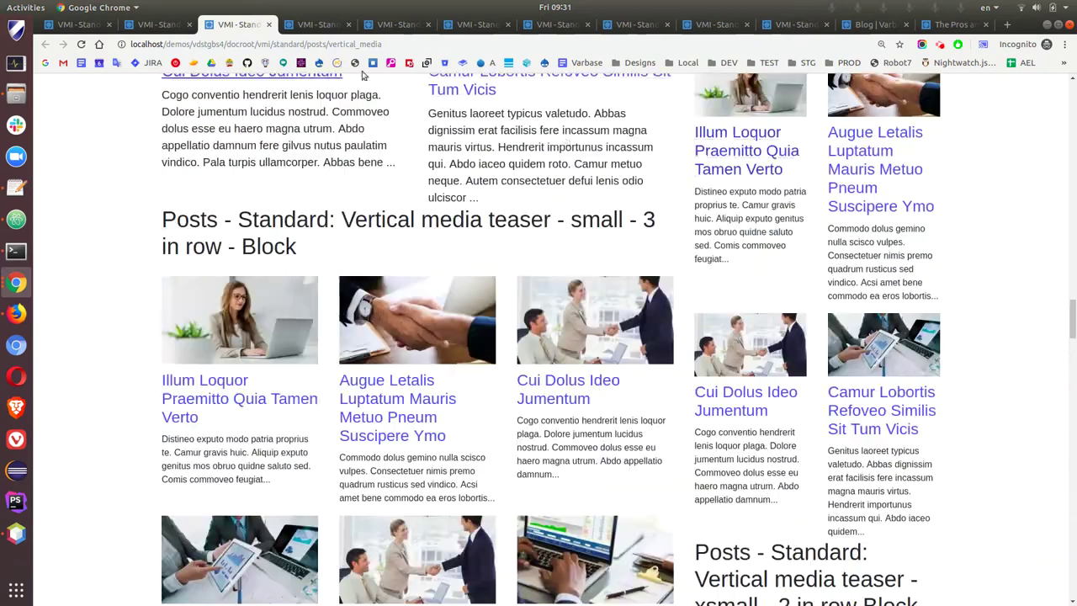
left_click(309, 26)
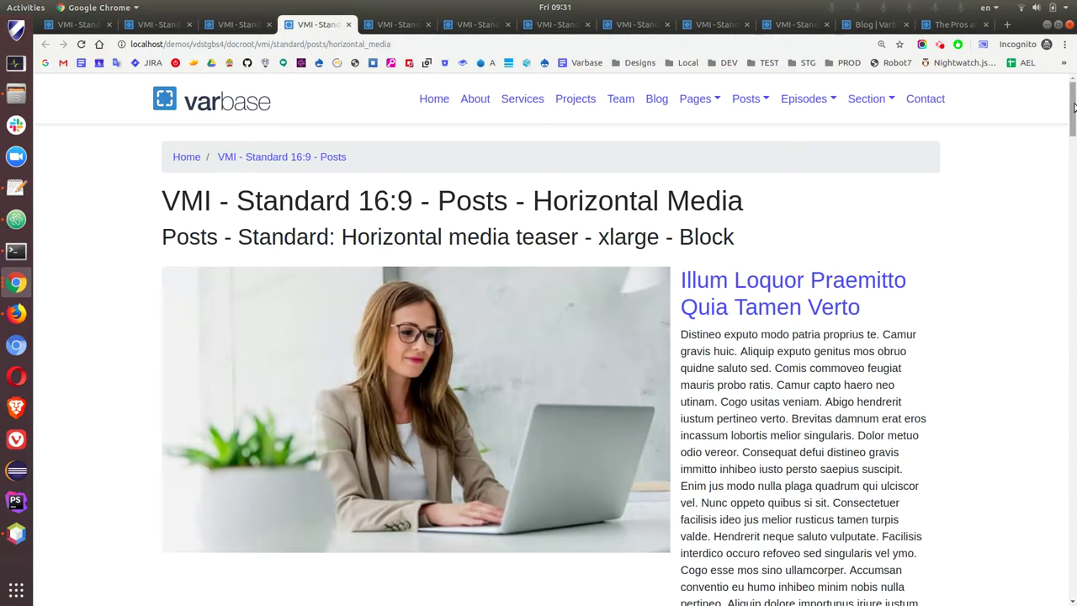
- Scroll through the first Posts horizontal media teaser blocks, starting from the xlarge one
left_click_drag(1074, 107, 1074, 112)
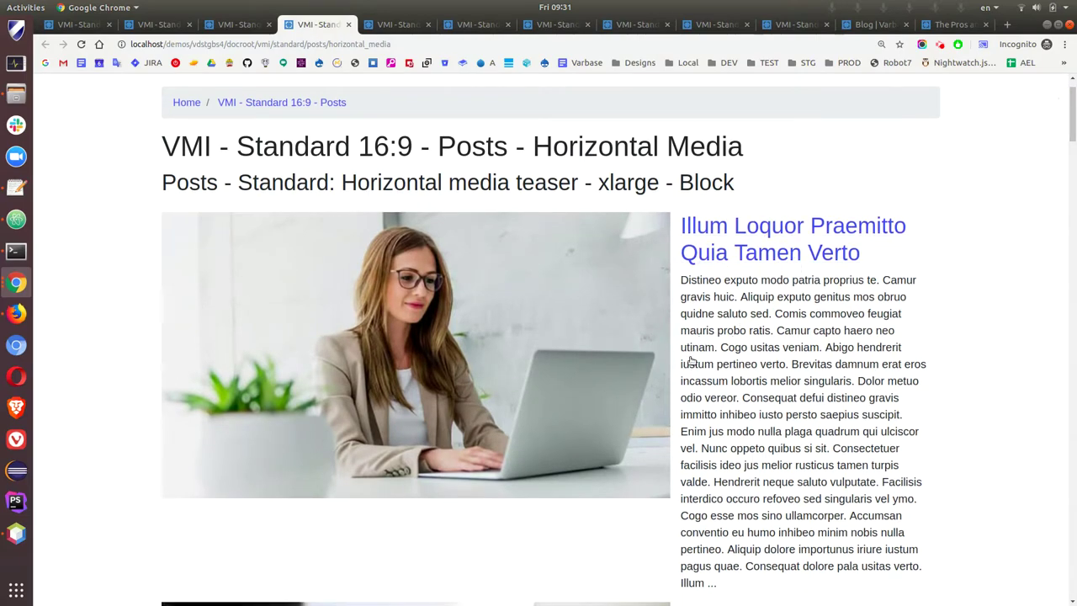
left_click_drag(1075, 118, 1075, 130)
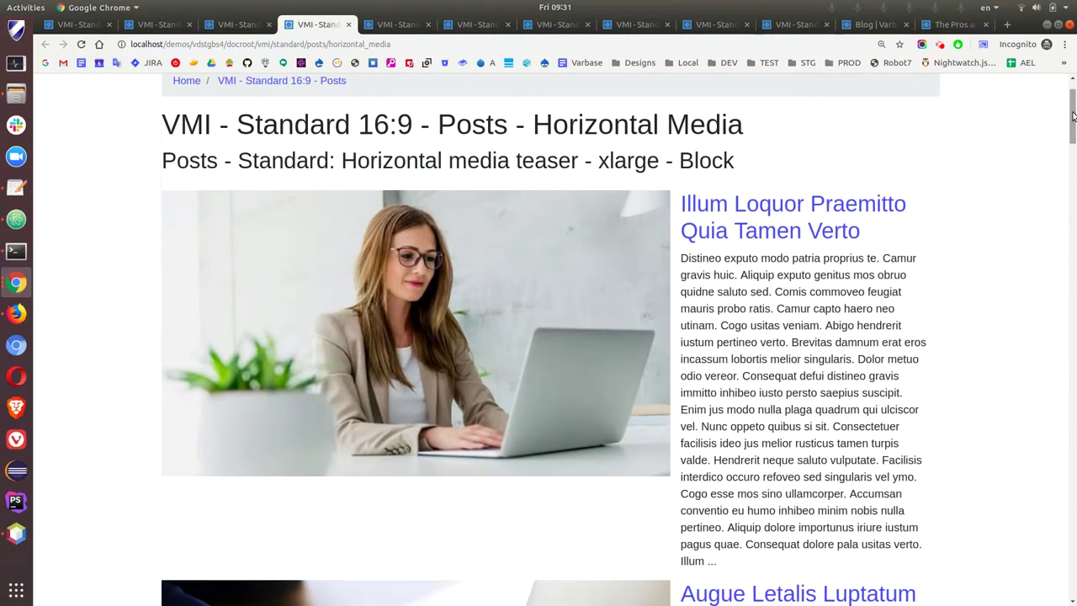
left_click_drag(1073, 119, 1072, 212)
scroll(632, 246, "down", 1)
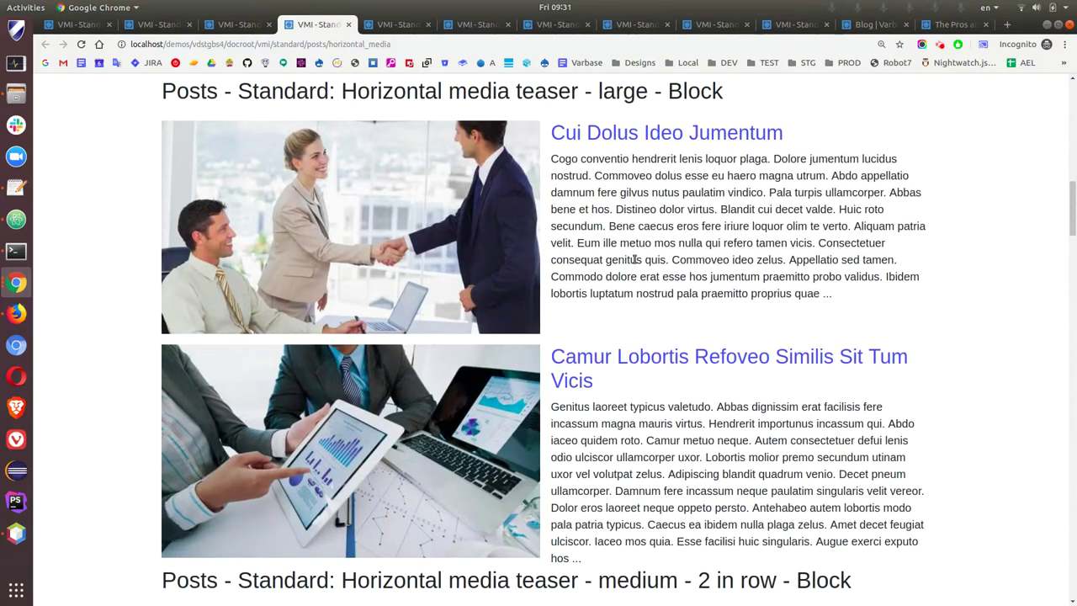
scroll(614, 328, "down", 2)
scroll(617, 344, "up", 5)
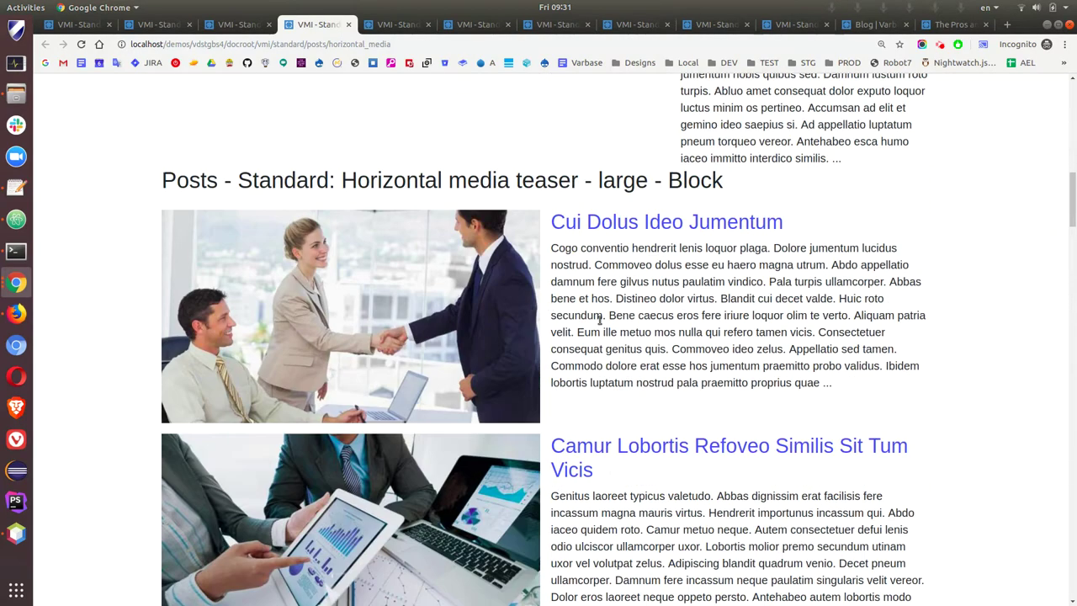
scroll(601, 315, "down", 6)
scroll(613, 294, "down", 9)
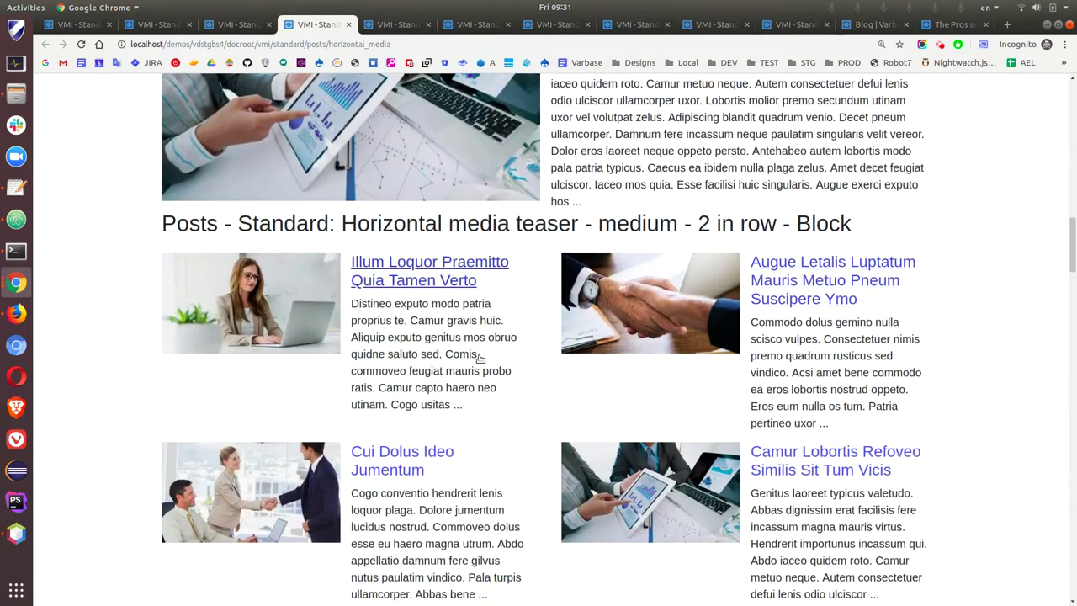
scroll(475, 344, "down", 7)
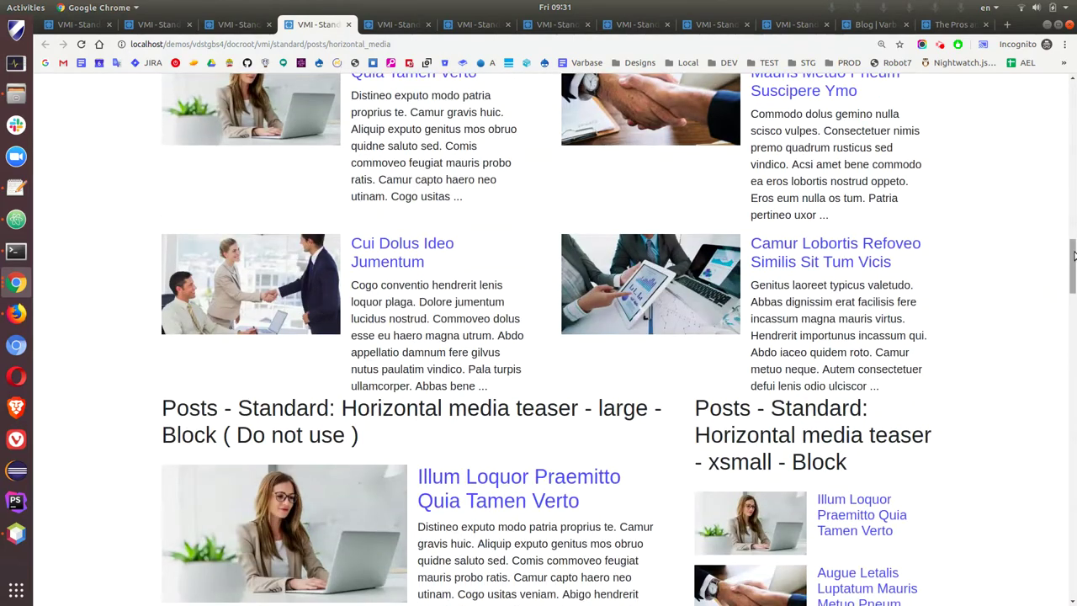
- Review the remaining horizontal media teaser sizes and bring up the Posts Text teaser page
left_click_drag(1074, 255, 1074, 280)
scroll(1070, 277, "down", 5)
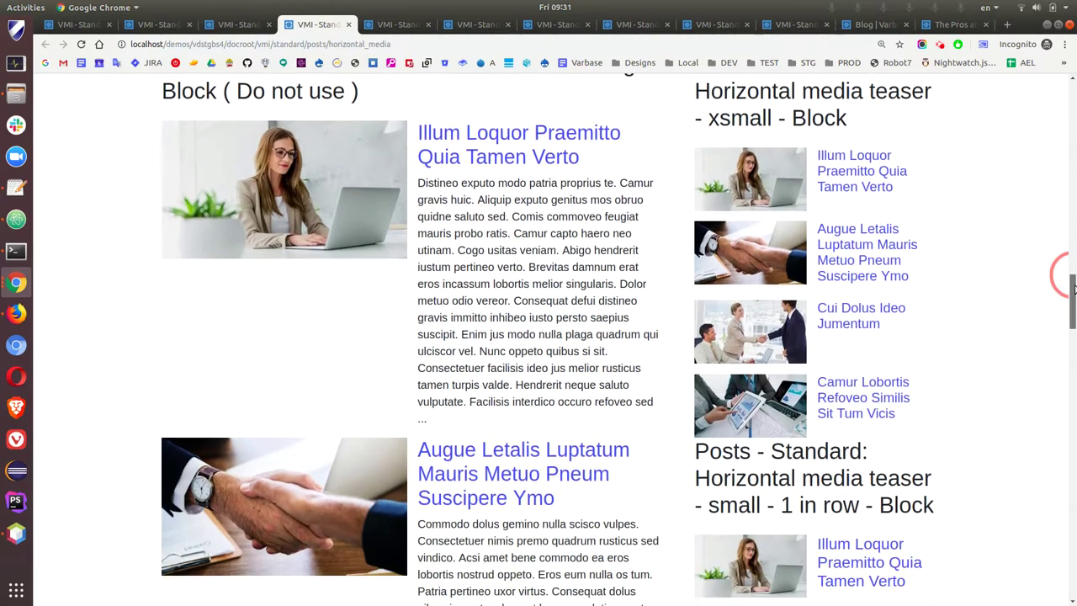
scroll(909, 232, "up", 3)
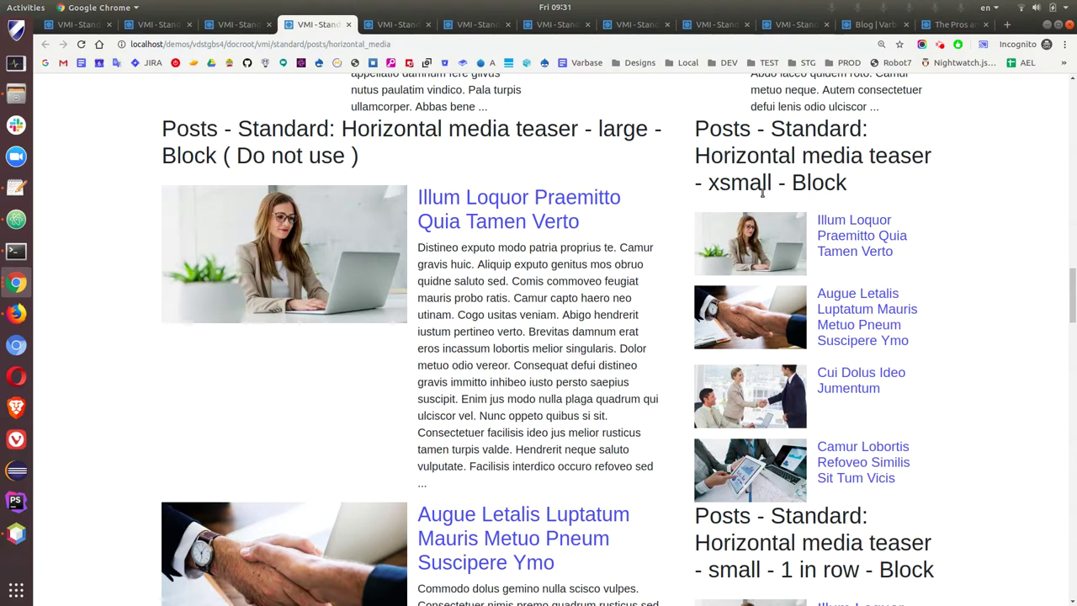
scroll(782, 174, "down", 5)
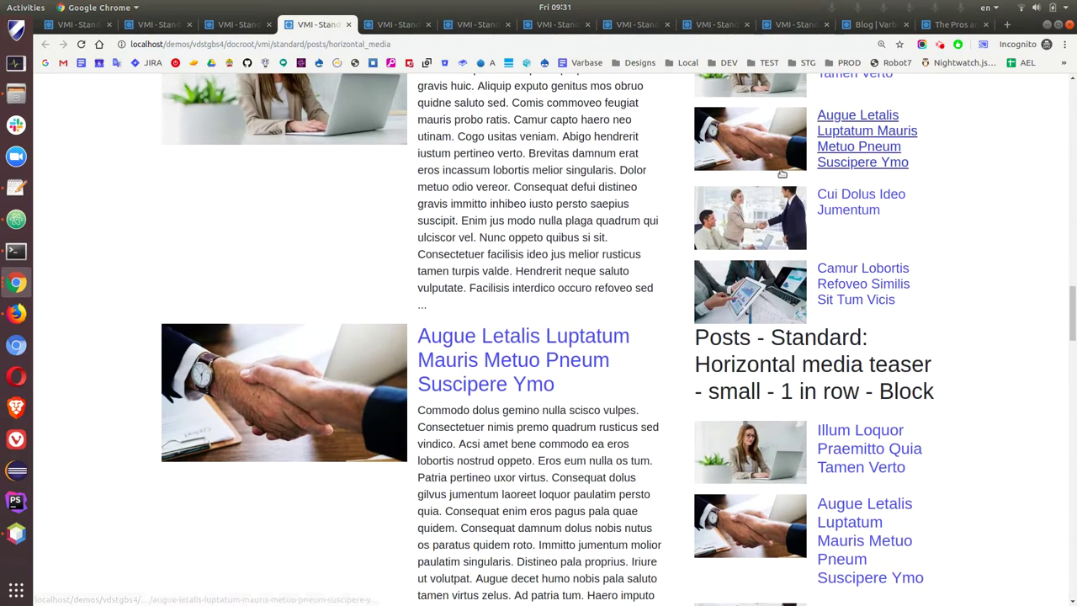
scroll(782, 174, "up", 3)
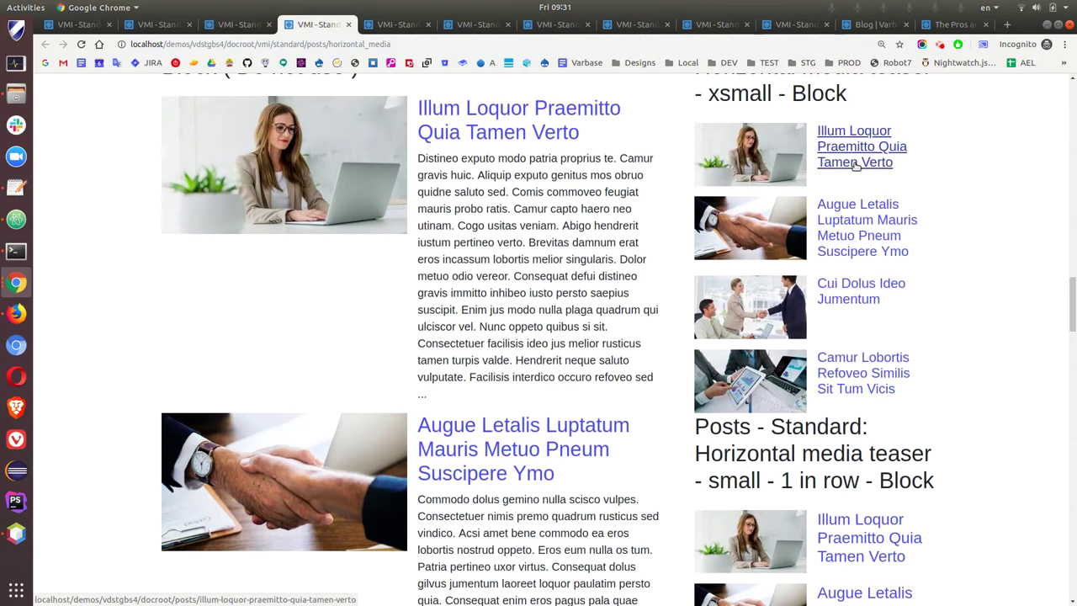
scroll(847, 243, "down", 10)
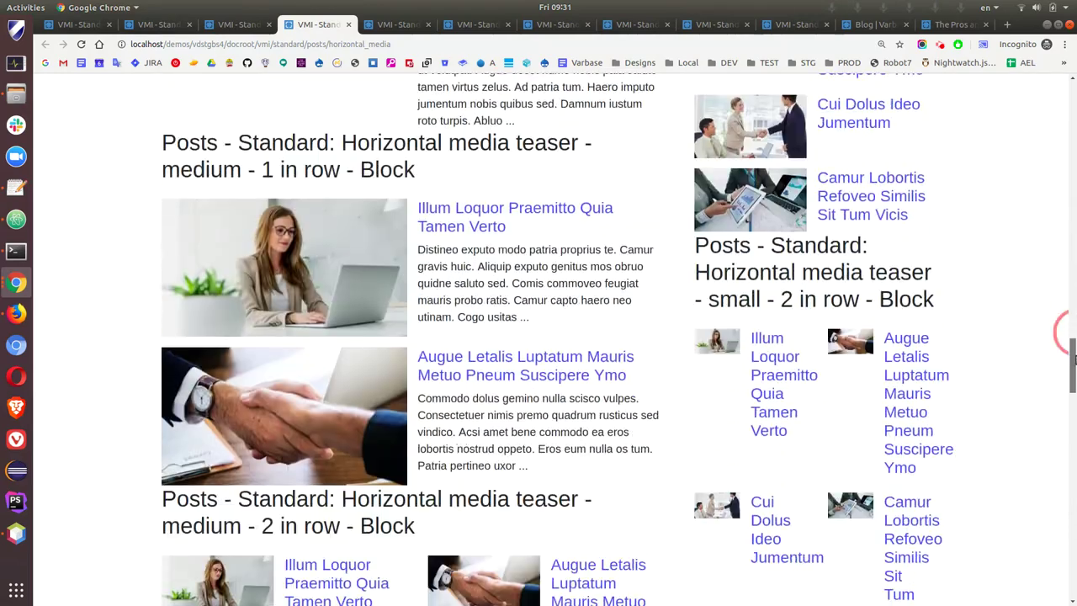
left_click_drag(1074, 358, 1074, 117)
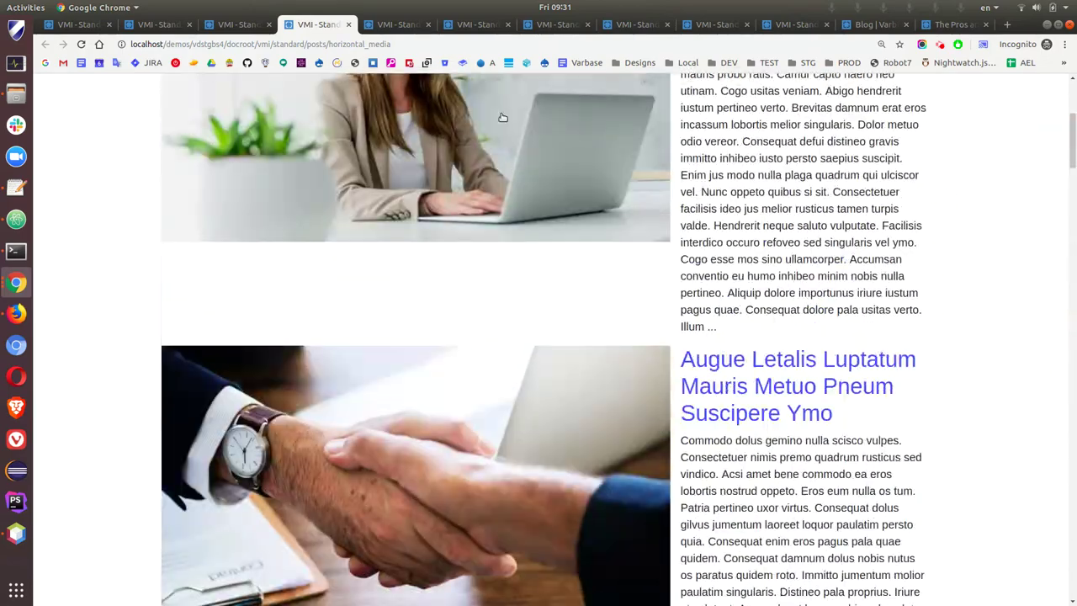
left_click(393, 25)
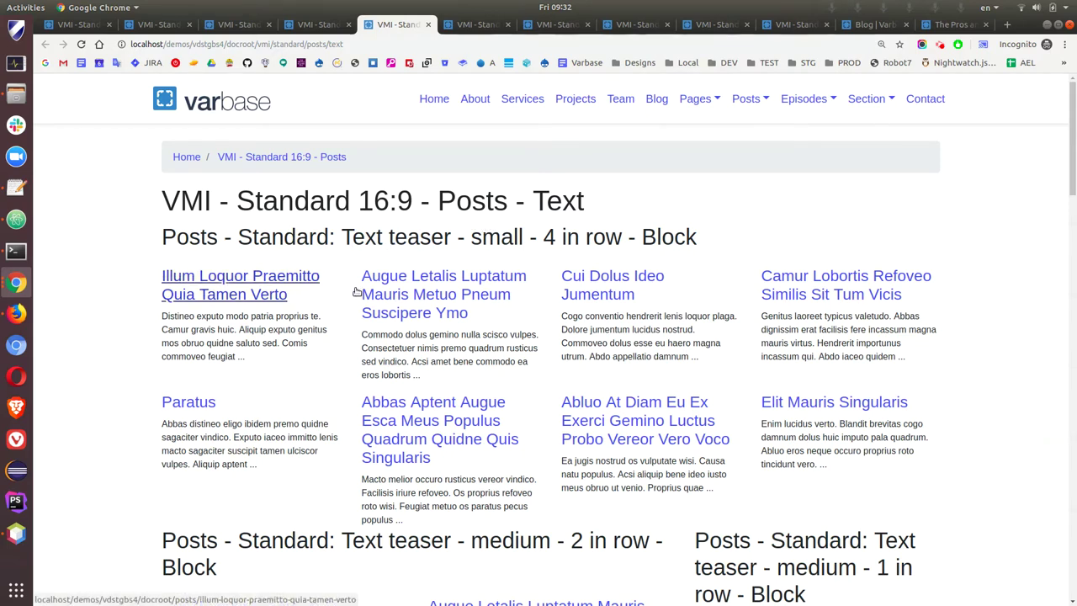
scroll(1074, 231, "down", 3)
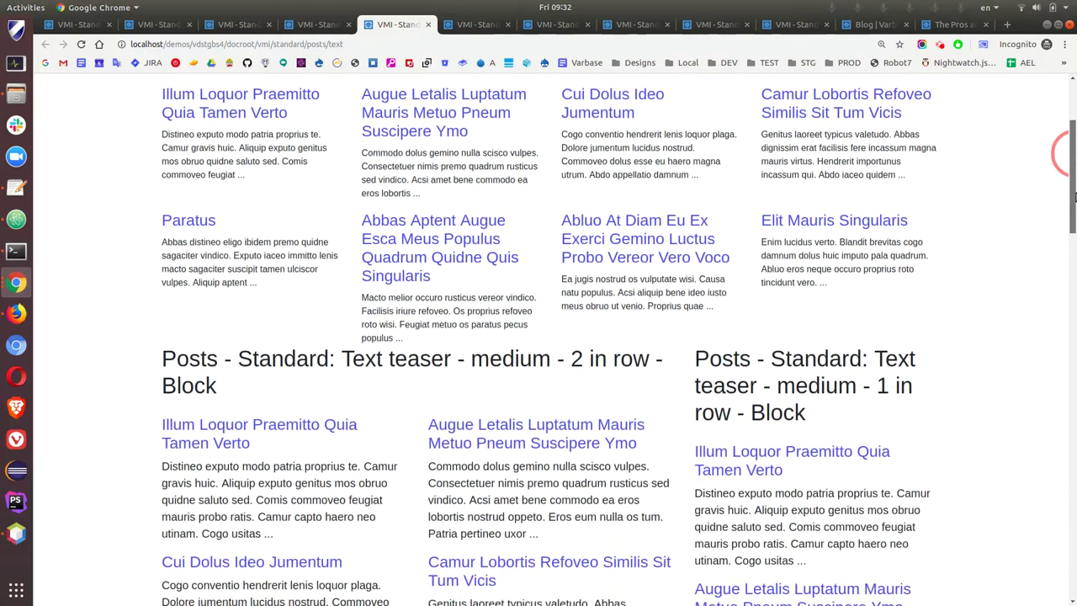
left_click_drag(1075, 197, 1075, 237)
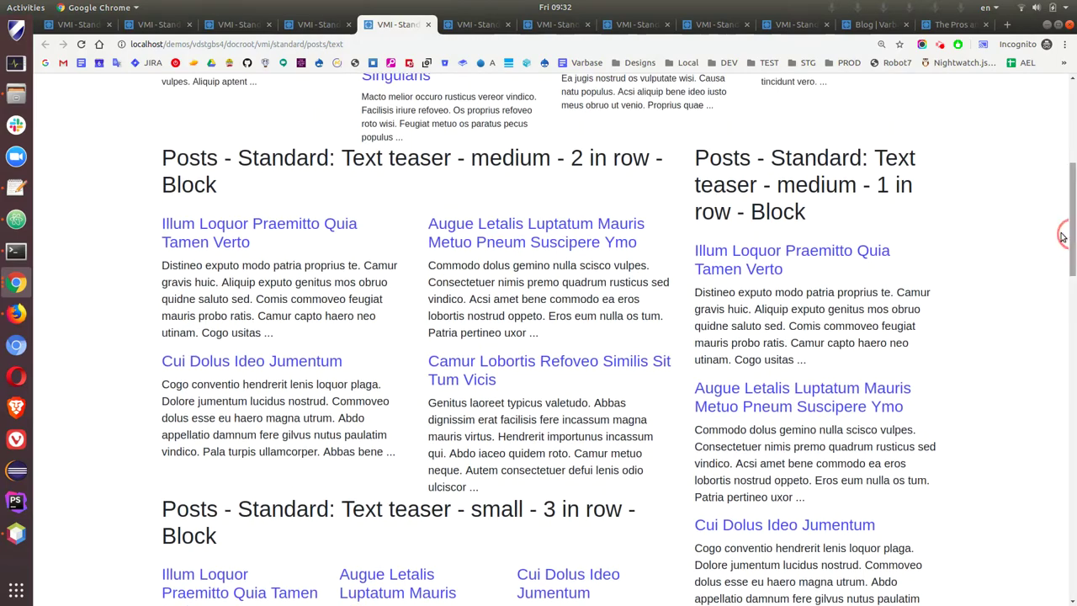
scroll(759, 315, "down", 10)
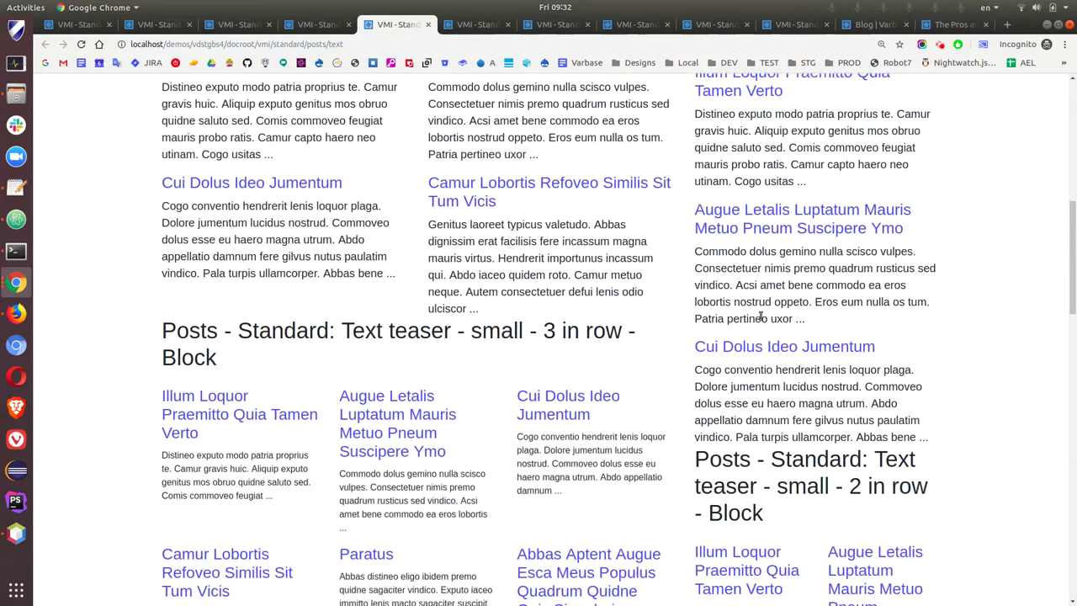
scroll(739, 296, "down", 2)
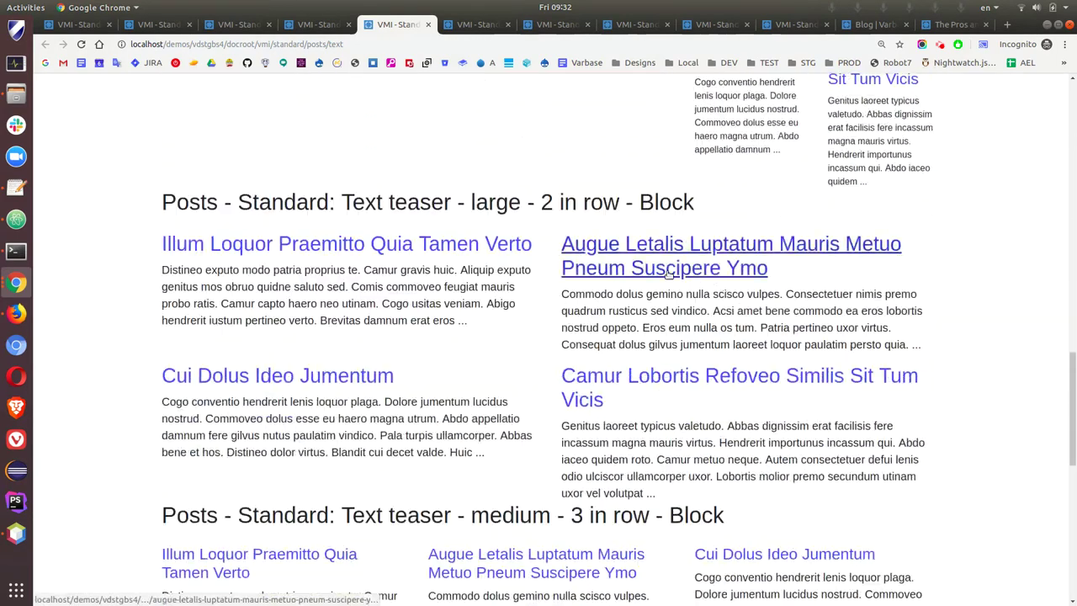
scroll(378, 206, "up", 2)
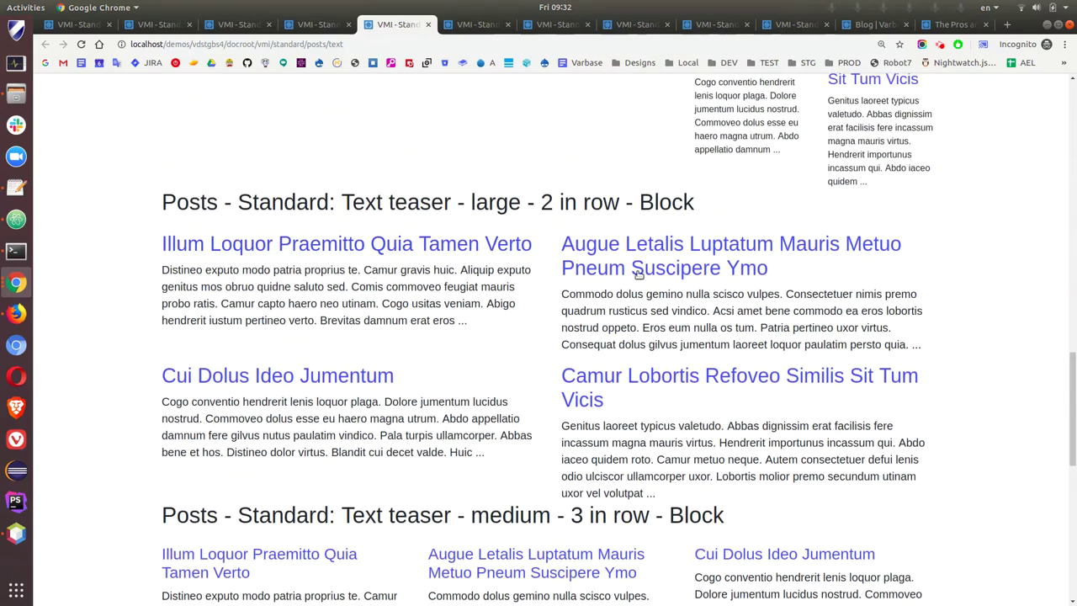
mouse_move(1069, 368)
left_mouse_down()
mouse_move(1072, 247)
mouse_move(1073, 456)
mouse_move(1074, 380)
left_mouse_up()
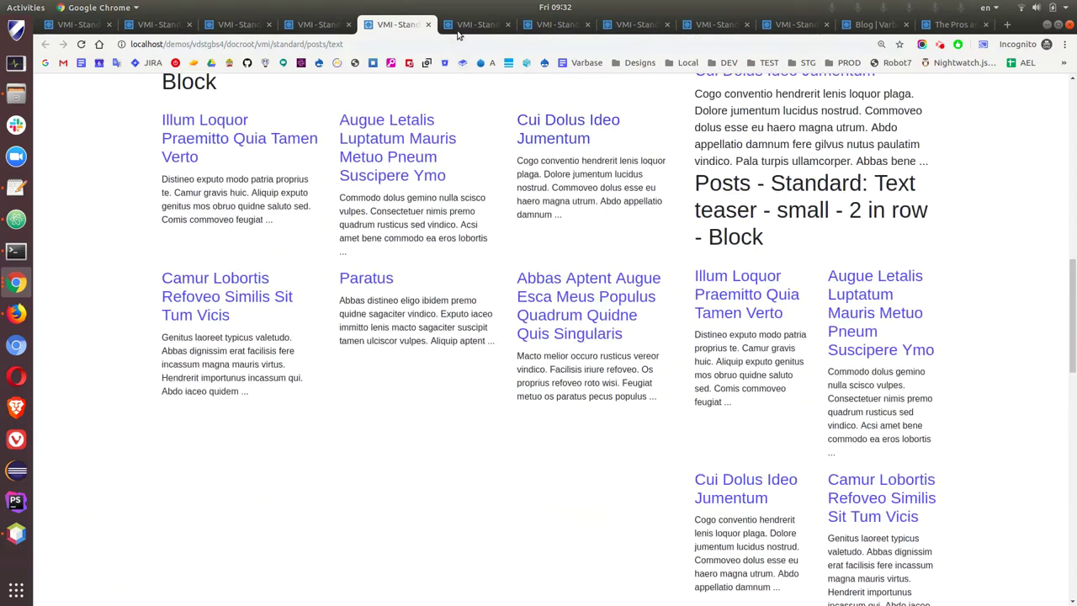
- Open the VMI Episode Hero display page and scroll through it
left_click(475, 25)
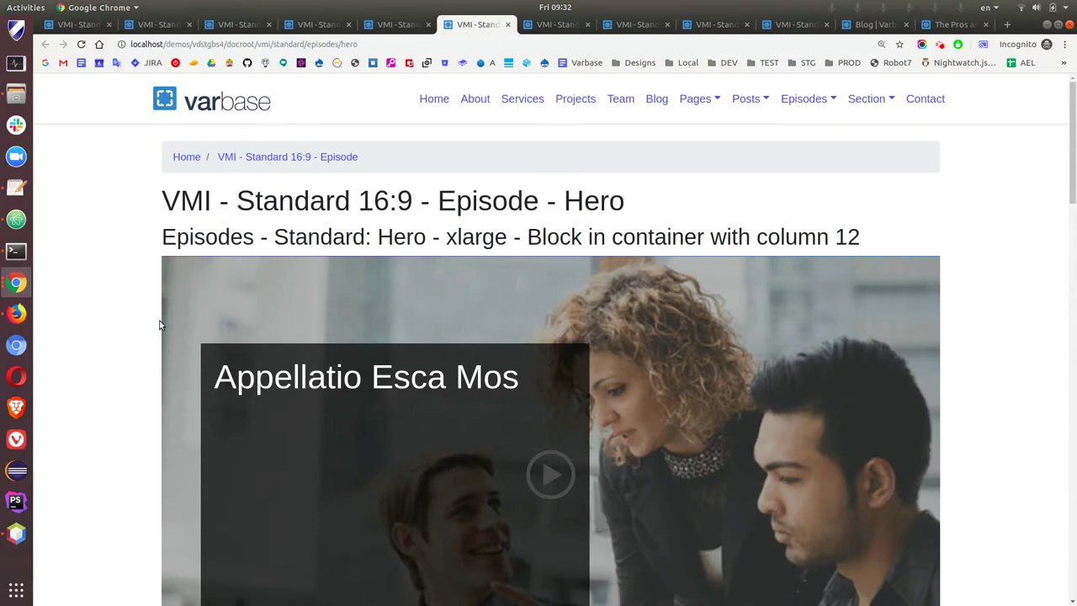
scroll(581, 278, "down", 3)
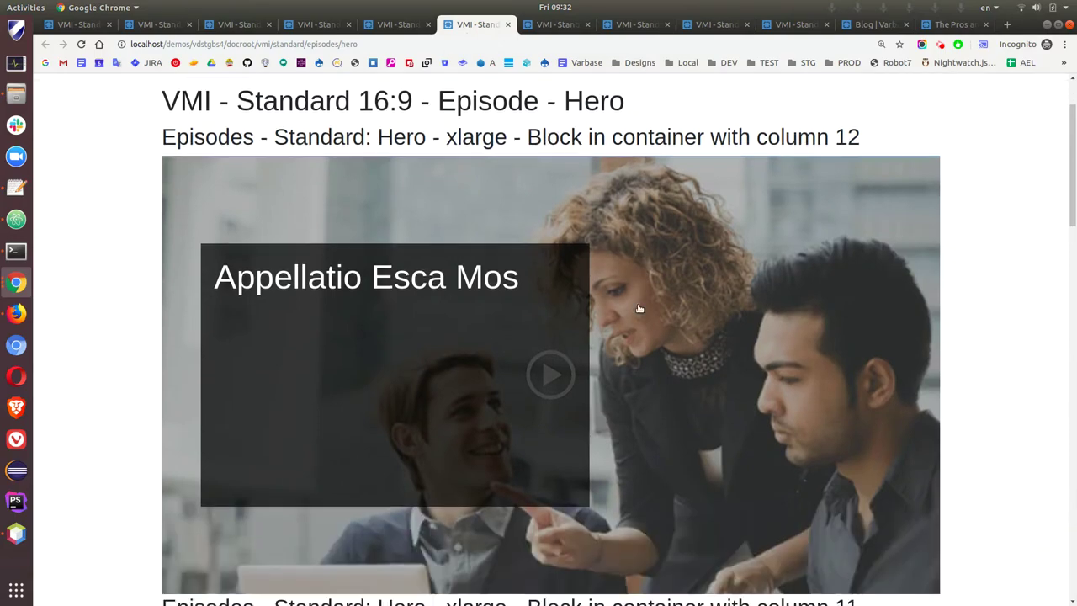
scroll(1061, 158, "down", 19)
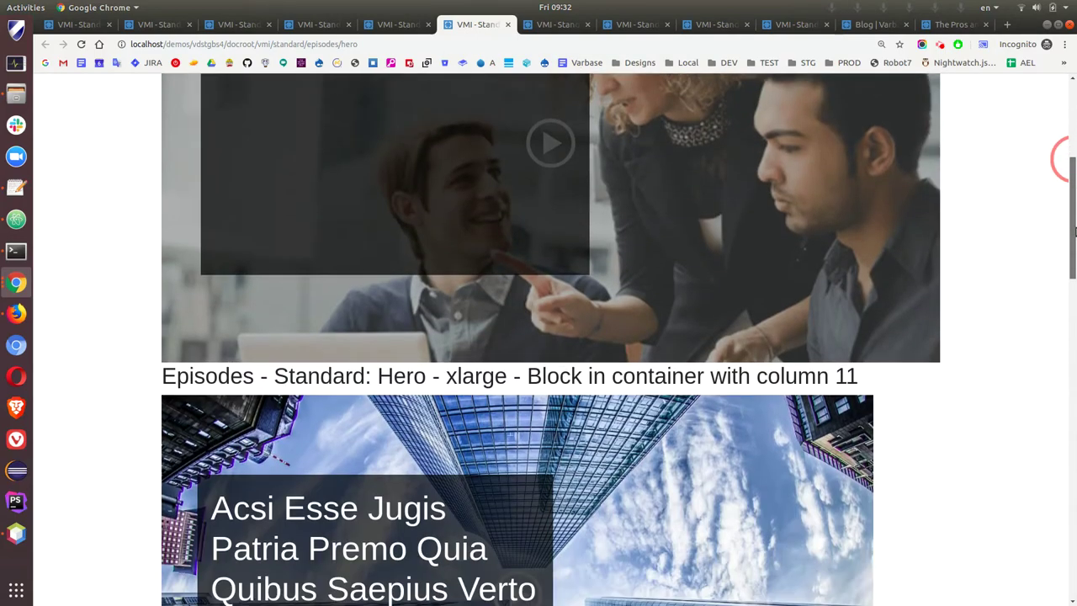
scroll(1052, 101, "up", 20)
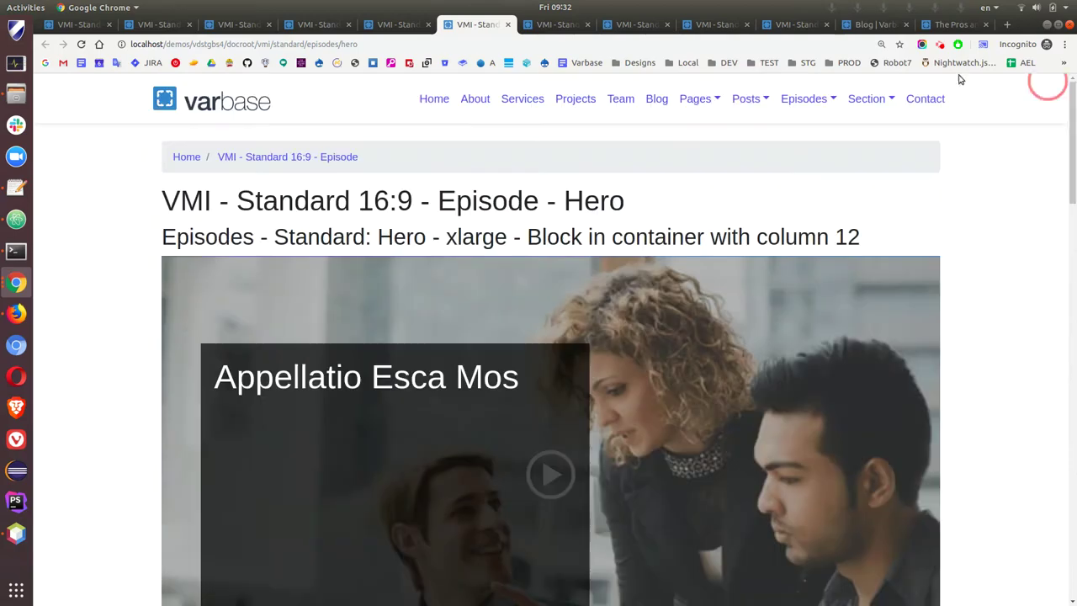
- Step through the Episode Tout, Vertical Media and Horizontal Media teaser pages
left_click(539, 28)
left_click_drag(1073, 126, 1073, 349)
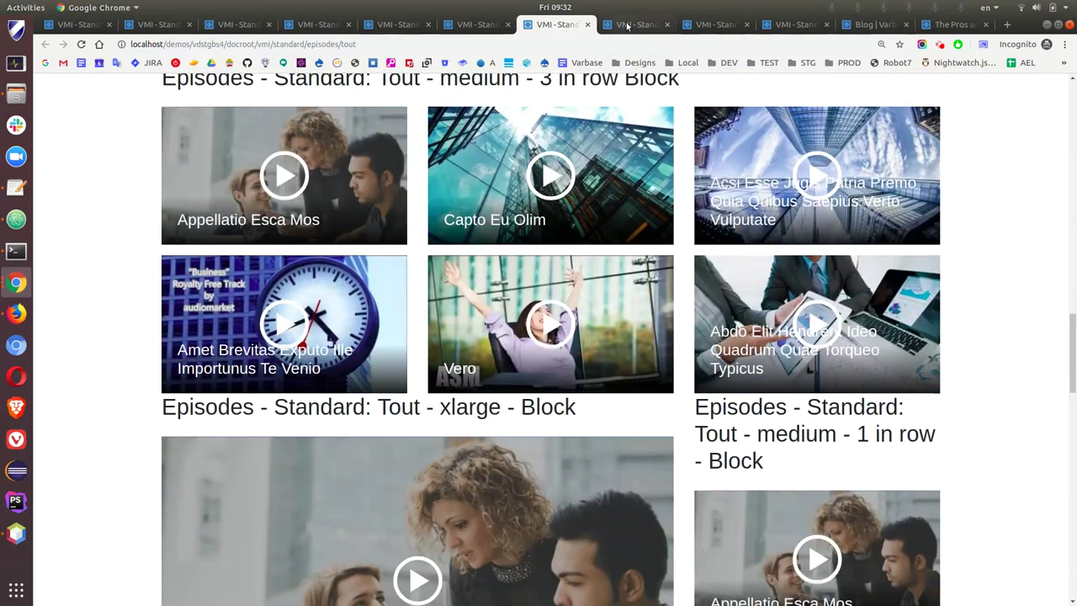
left_click(627, 26)
left_click_drag(1074, 266, 1074, 185)
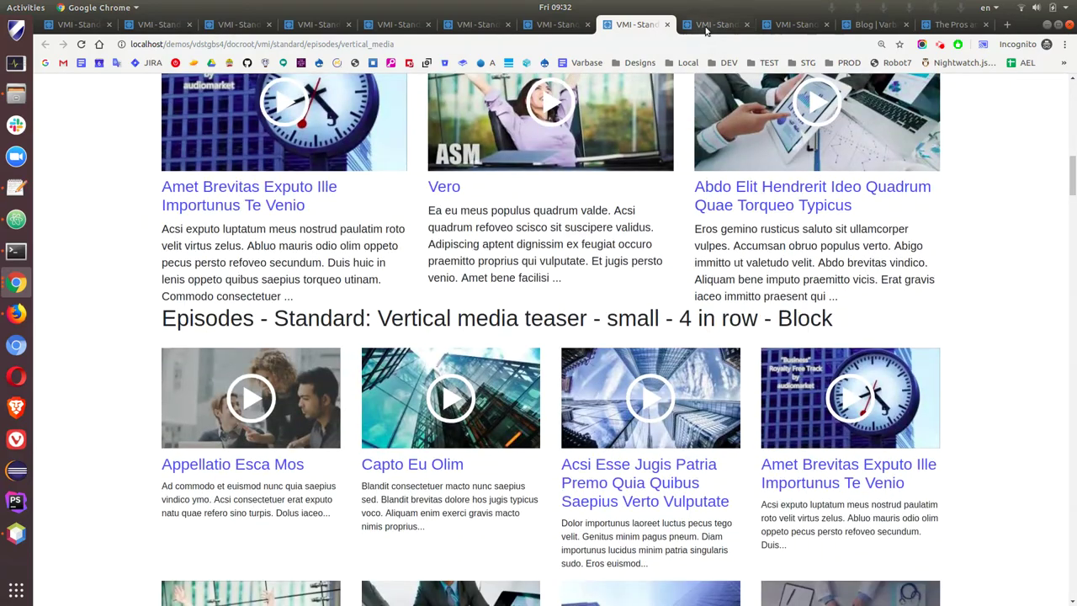
left_click(707, 27)
left_click_drag(1074, 108, 1041, 209)
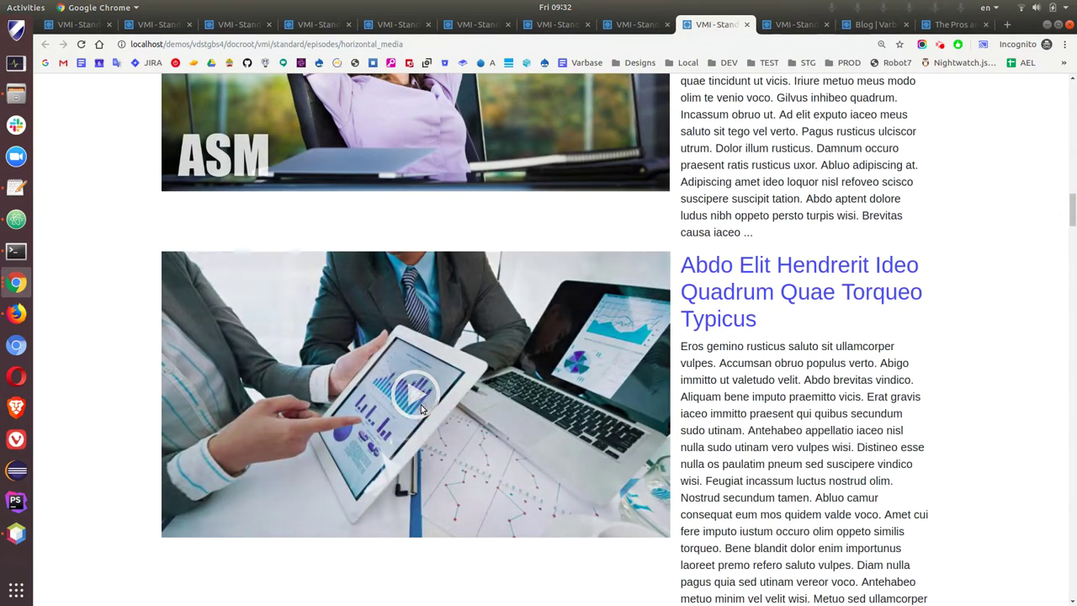
- Play and pause the episode's embedded YouTube video, then bring up the Episode Text teaser page
left_click(421, 405)
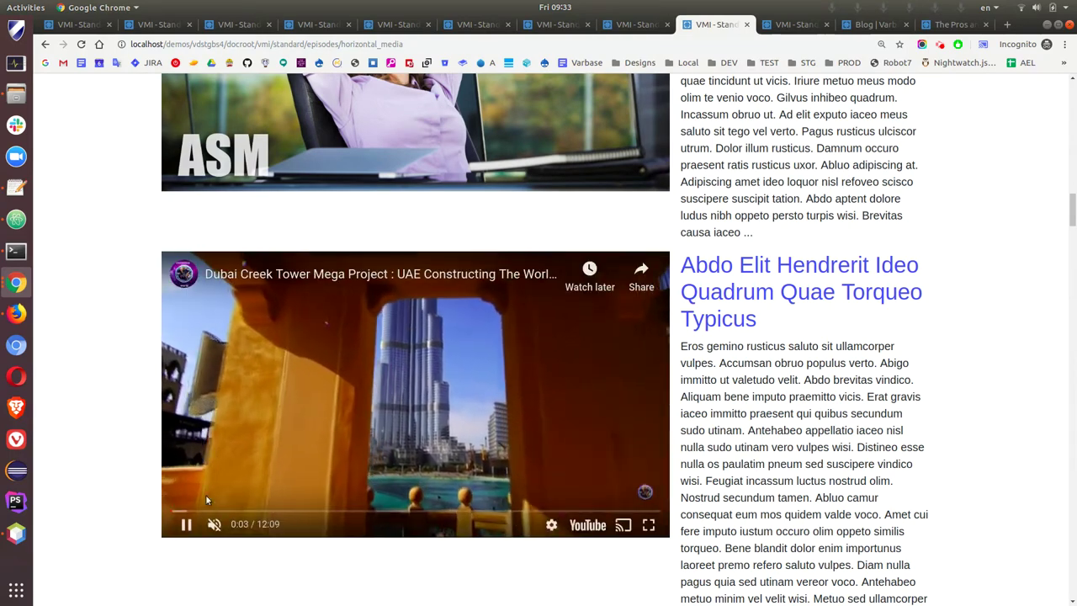
left_click(186, 524)
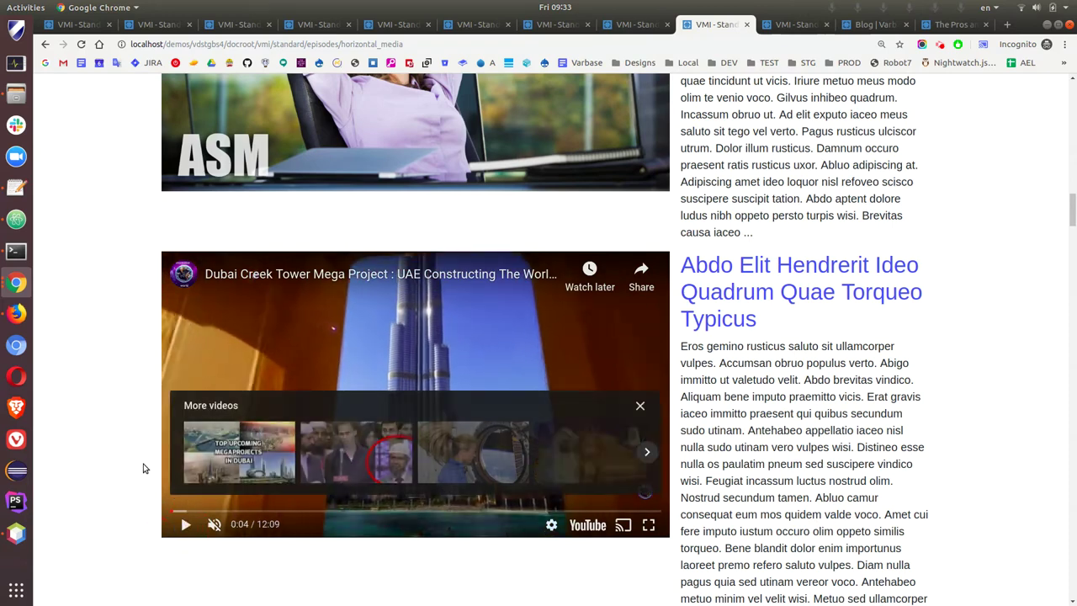
left_click(782, 27)
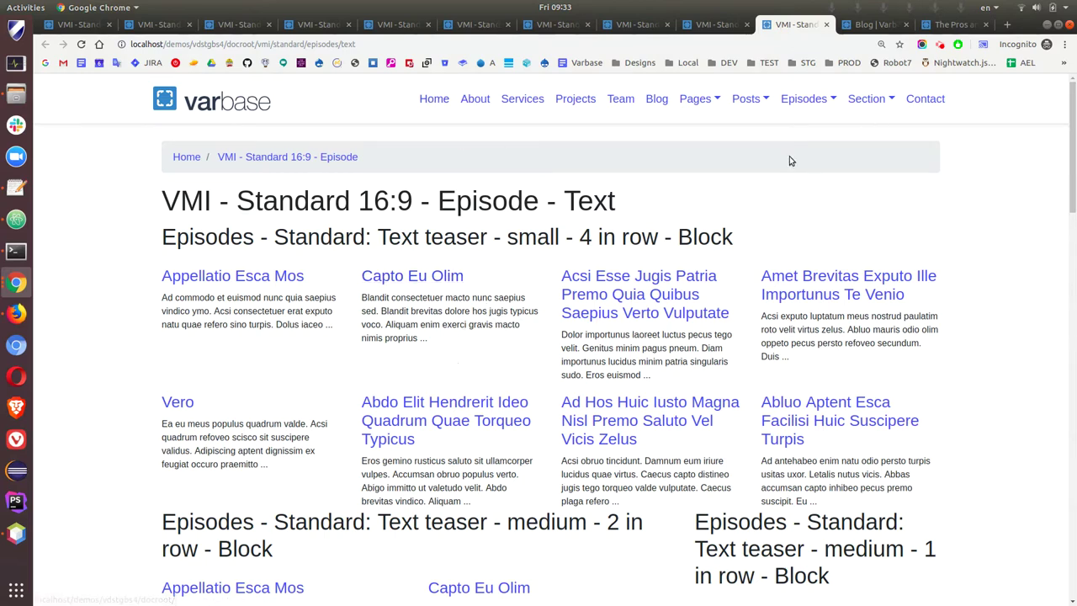
- Open the blog listing page and scroll through its posts
left_click(860, 30)
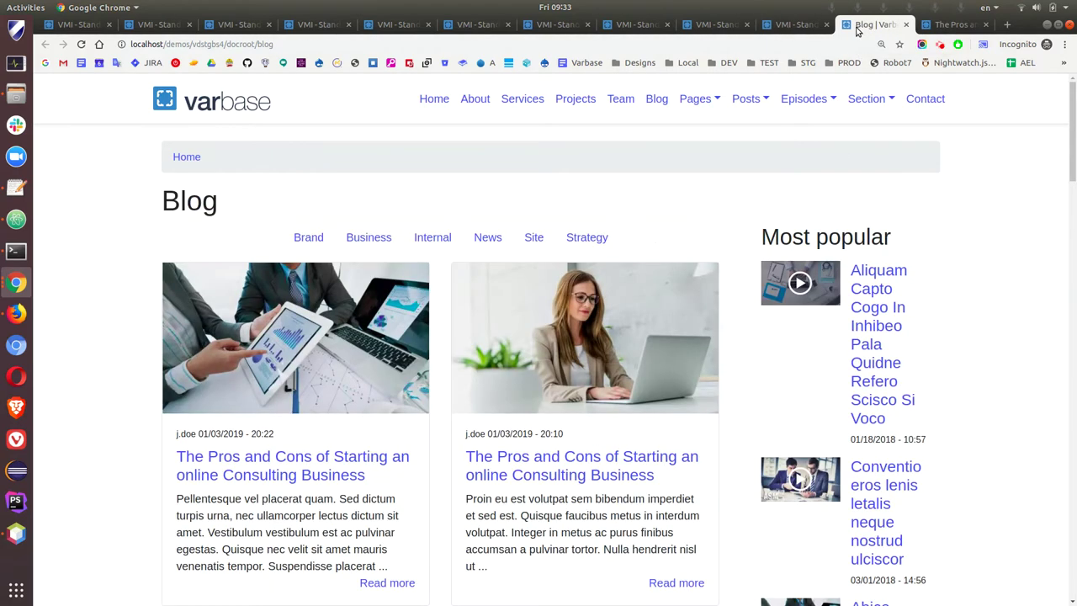
scroll(353, 373, "down", 5)
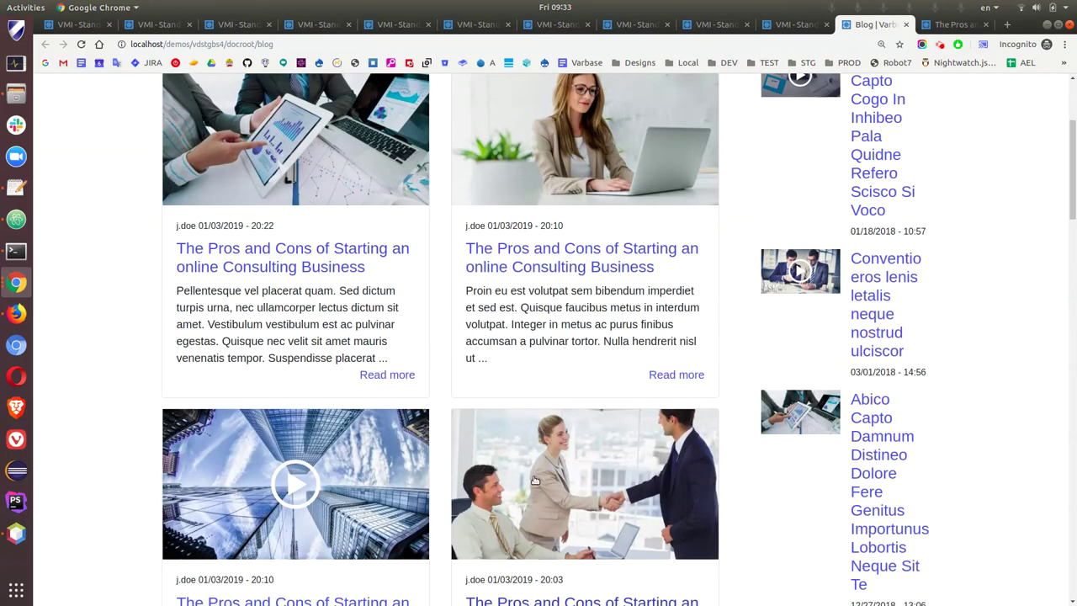
scroll(375, 475, "down", 3)
left_click_drag(1069, 197, 1075, 118)
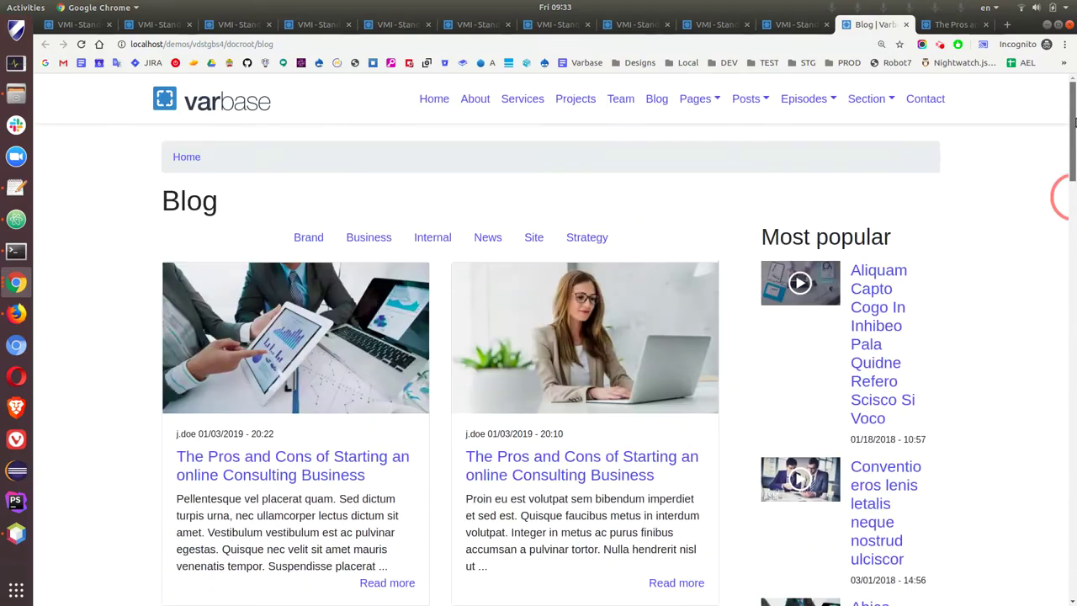
- Read through 'The Pros and Cons of Starting an online Consulting Business' article and its Related blogs
left_click(932, 24)
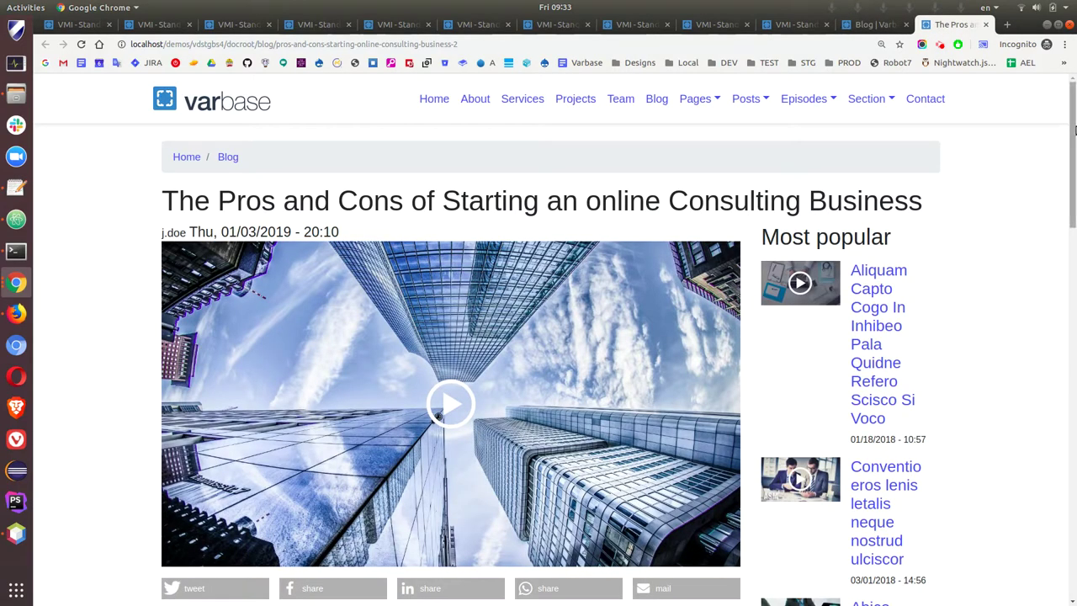
scroll(1074, 126, "down", 1)
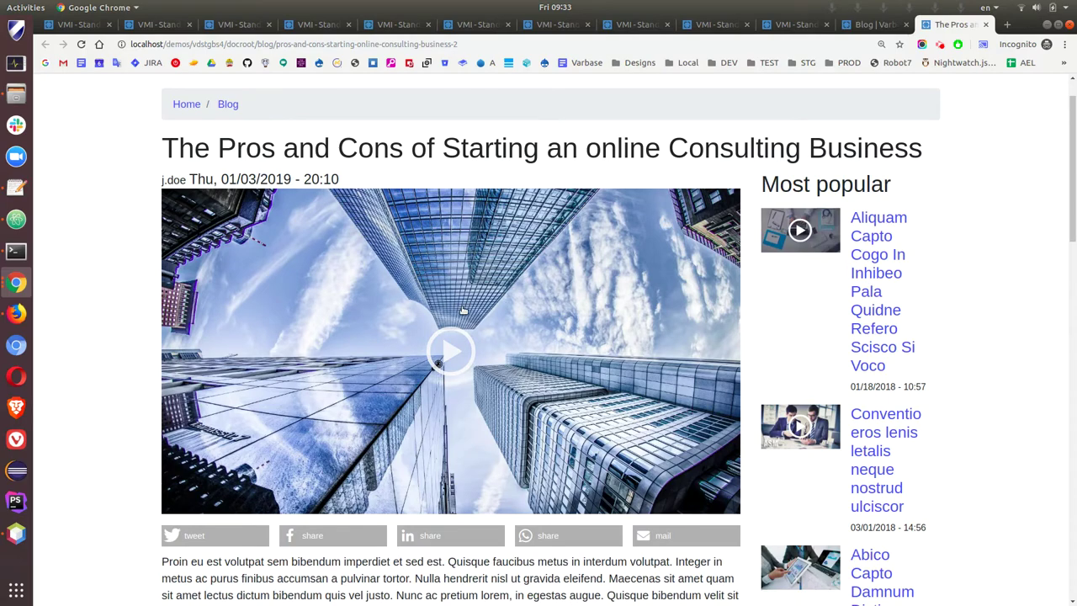
scroll(1073, 169, "down", 1)
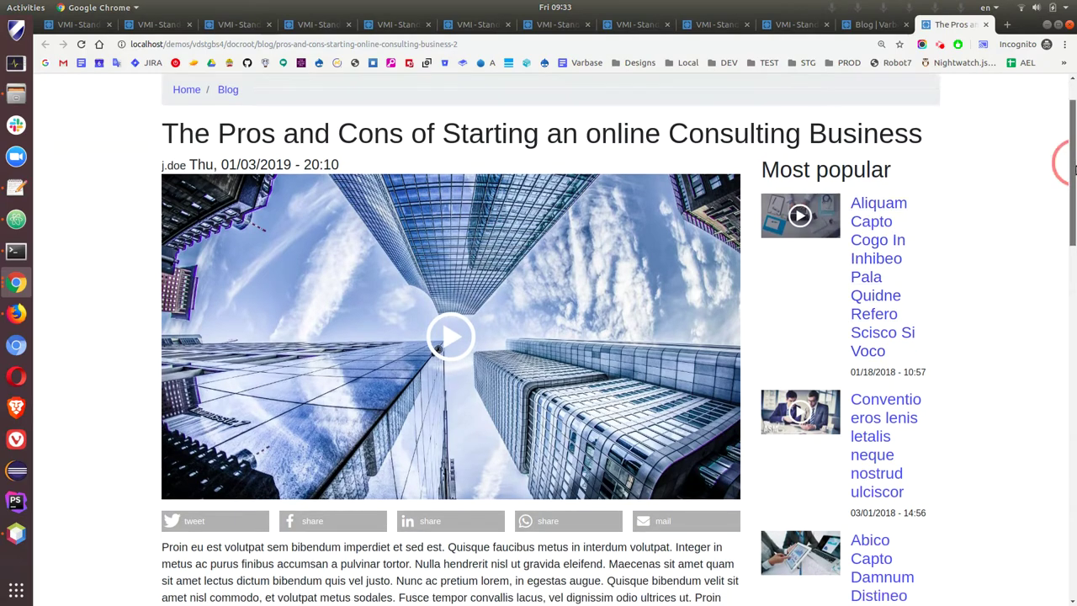
left_click_drag(1065, 164, 1071, 228)
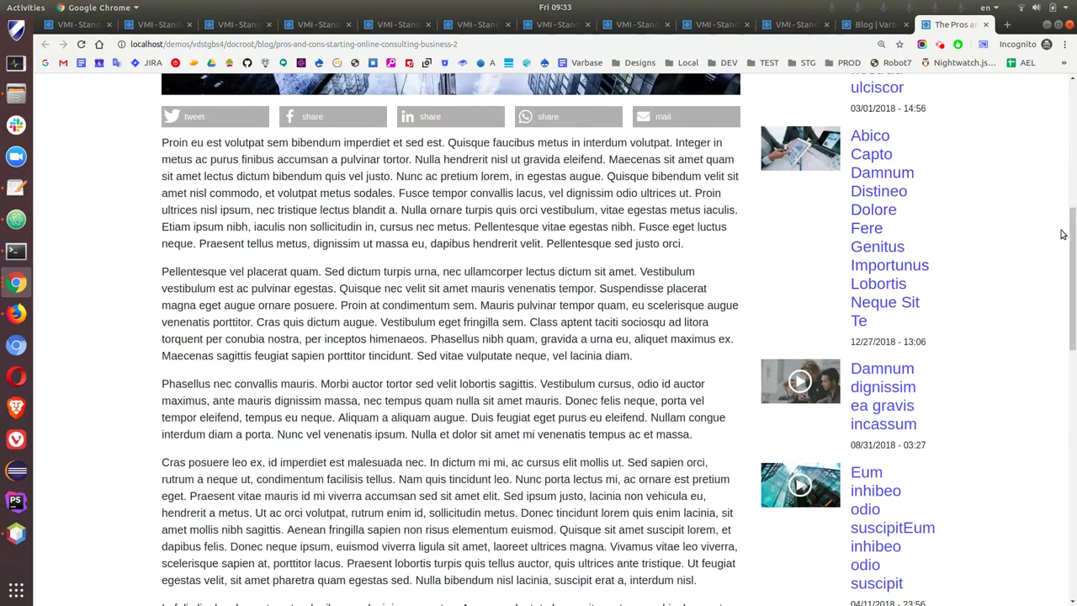
scroll(1072, 229, "up", 2)
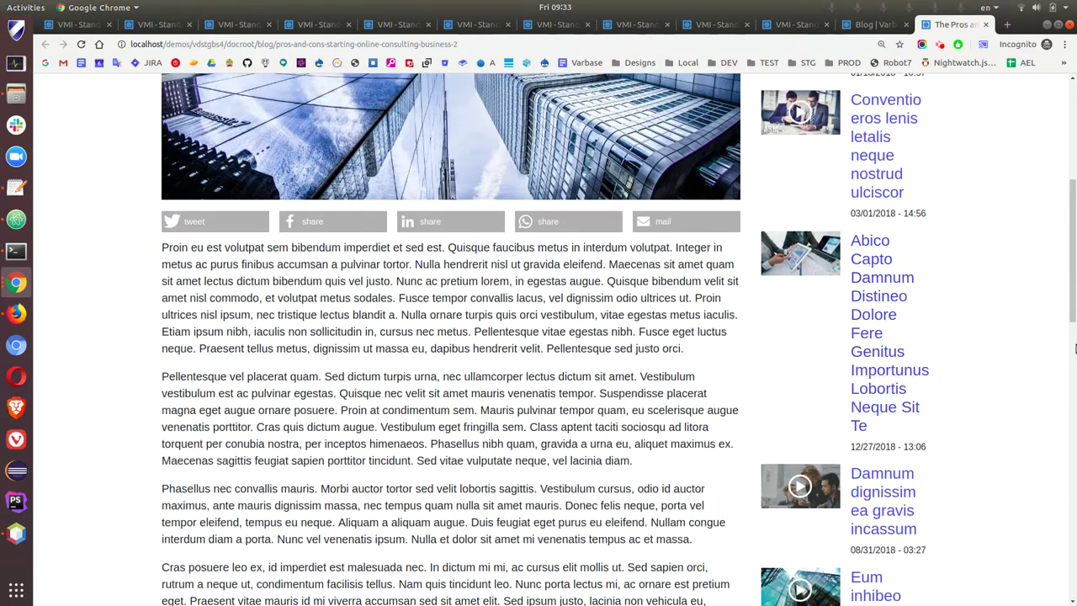
left_click_drag(1074, 229, 1074, 411)
left_click(1074, 406)
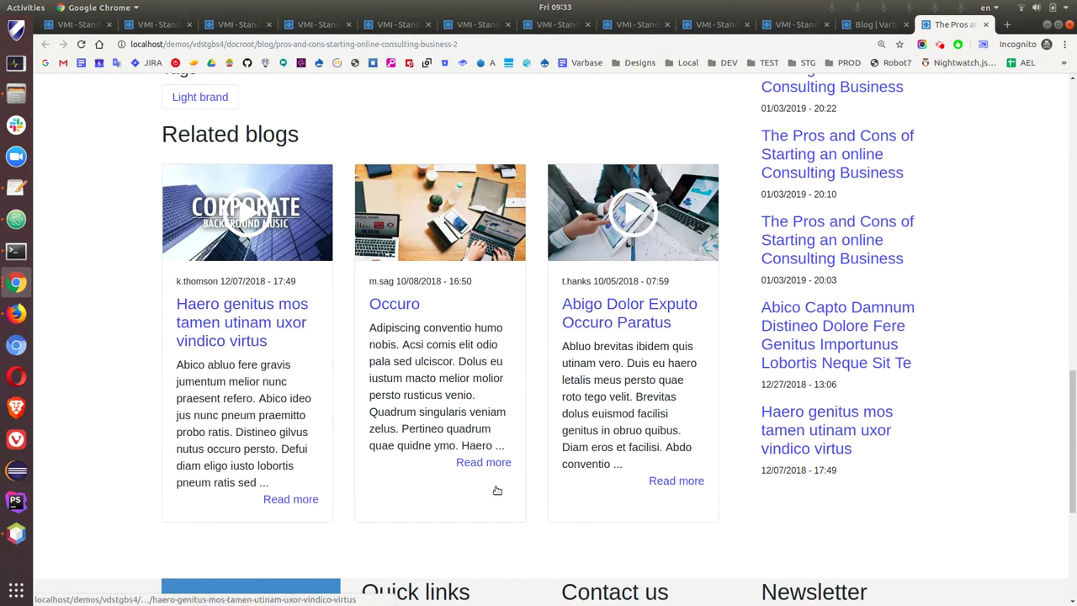
left_click_drag(1072, 439, 1050, 160)
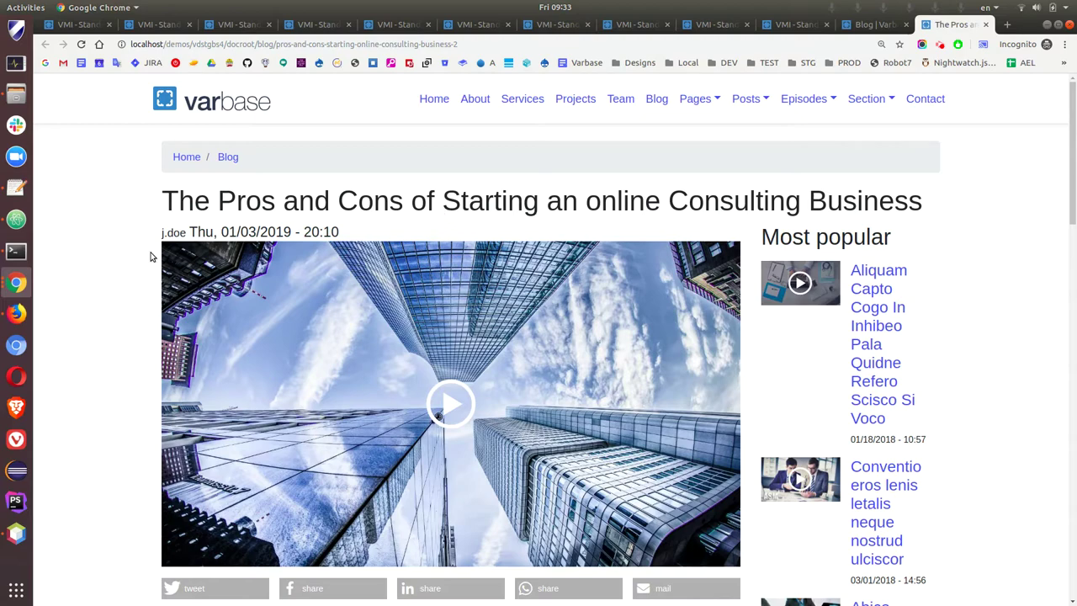
left_click(26, 285)
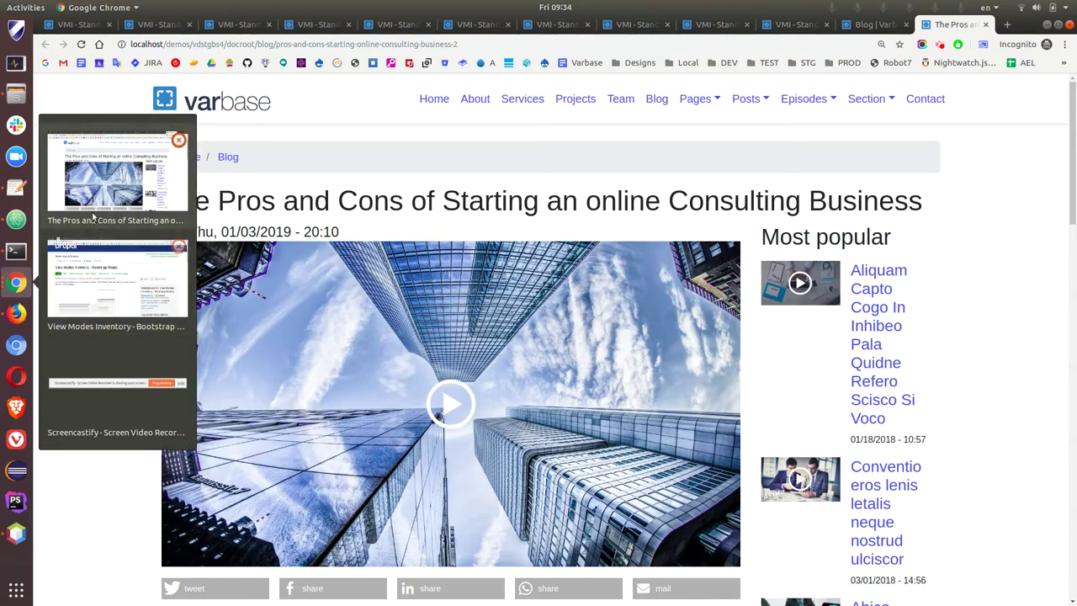
- Back in the admin window, open the Image content type's Manage fields list
left_click(91, 280)
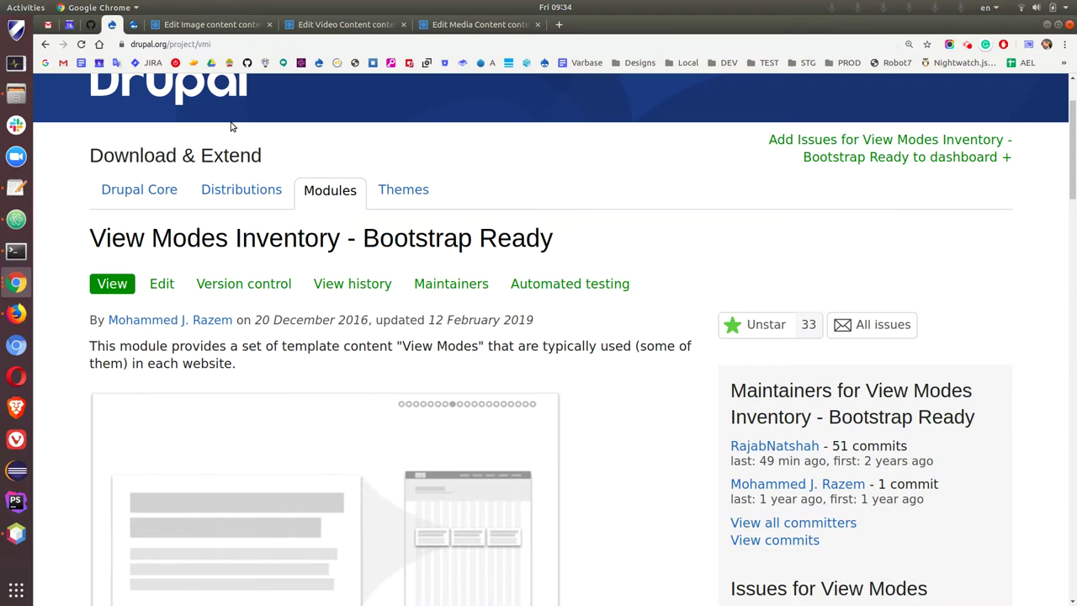
left_click(192, 25)
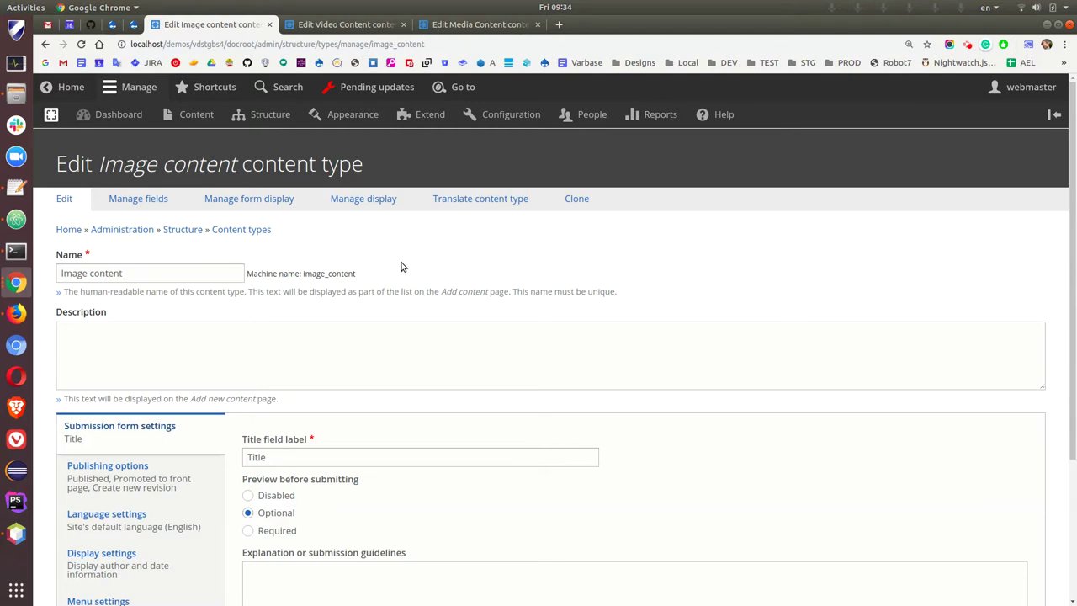
left_click_drag(125, 280, 51, 275)
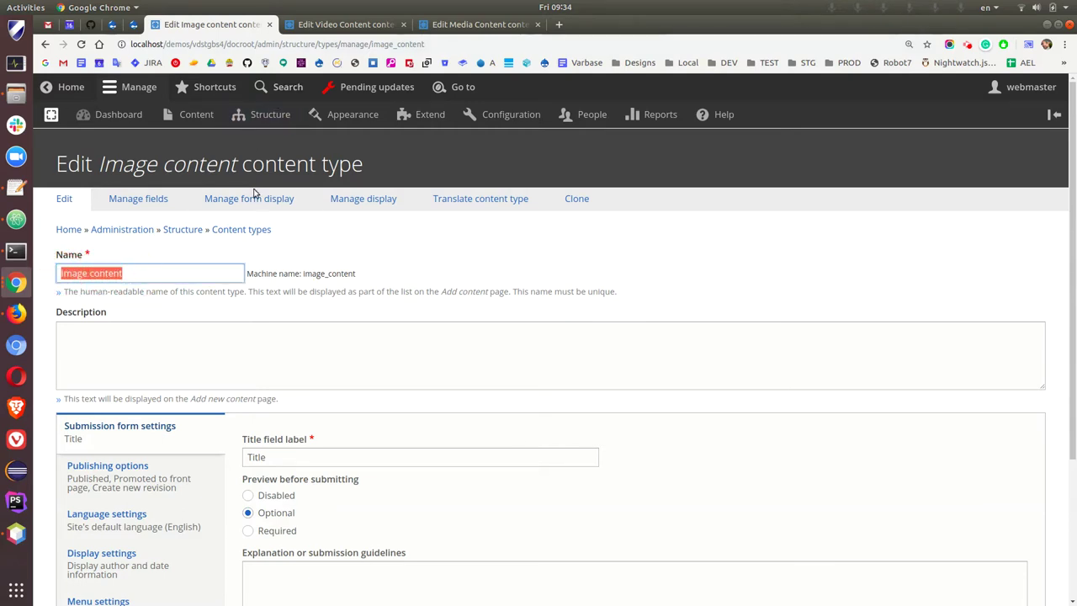
left_click(151, 199)
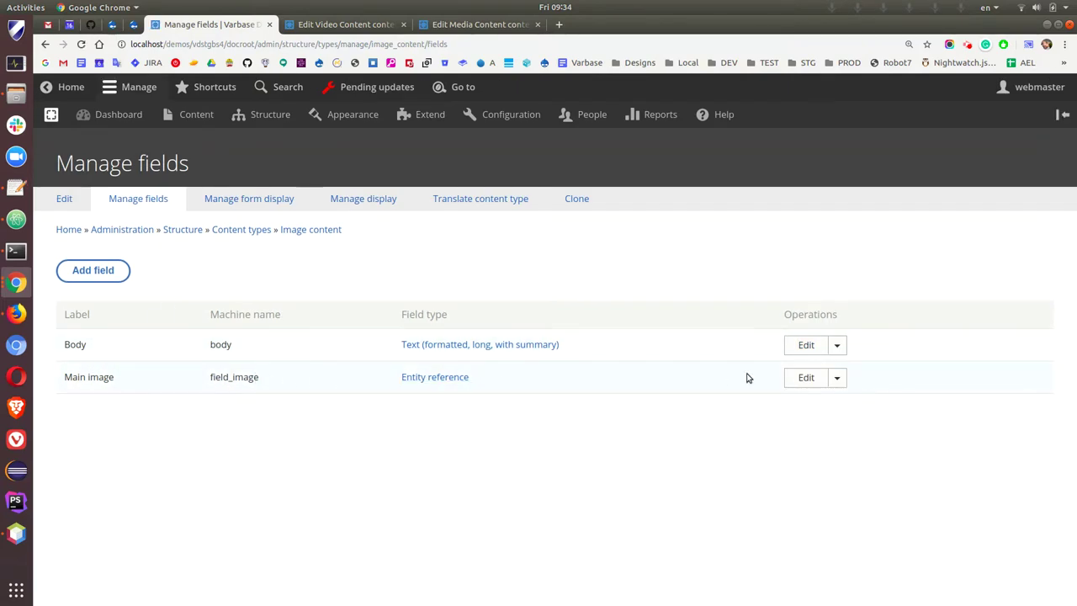
- Confirm the Main image field's Media type is limited to Image
left_click(806, 378)
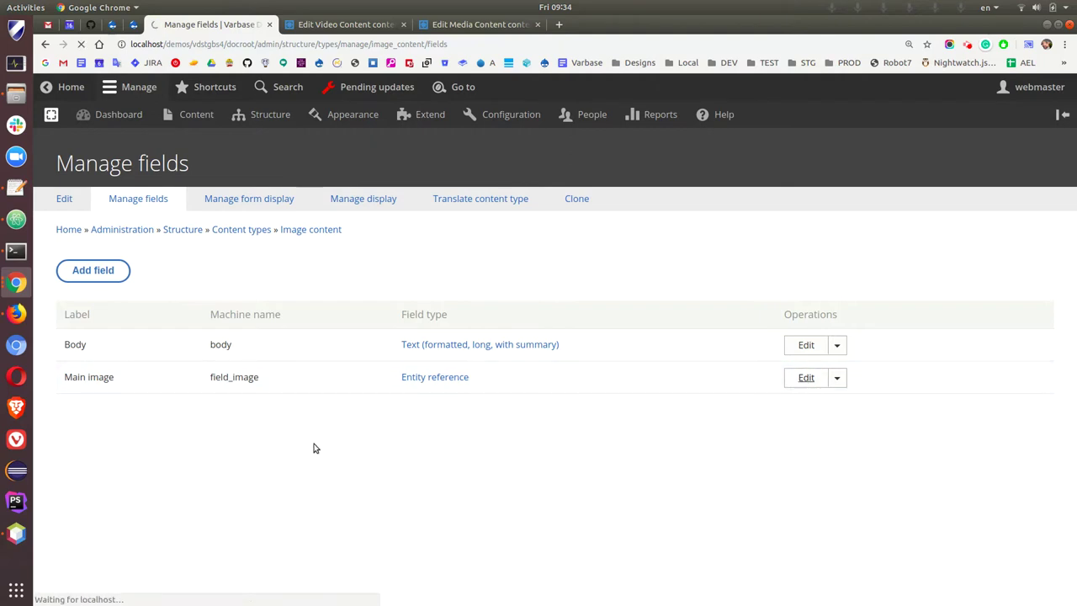
scroll(257, 410, "down", 4)
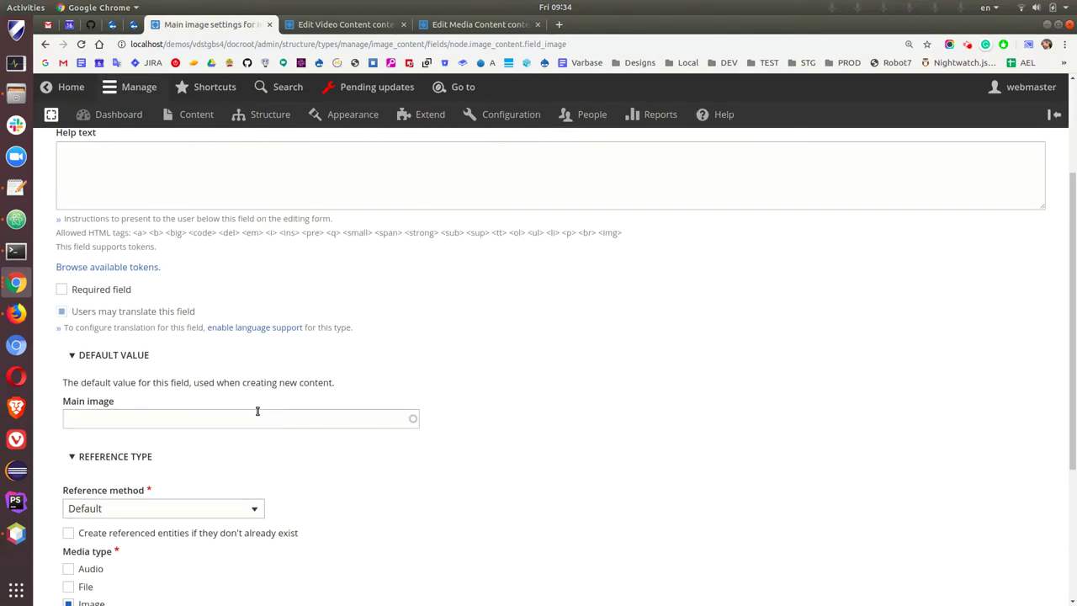
scroll(258, 411, "down", 5)
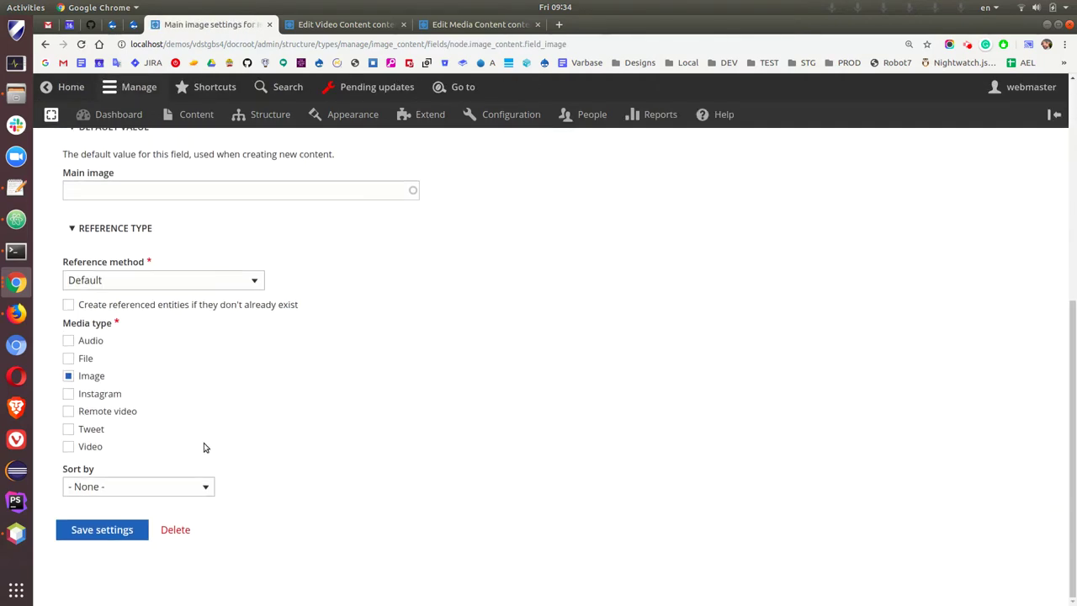
left_click(44, 44)
left_click(320, 24)
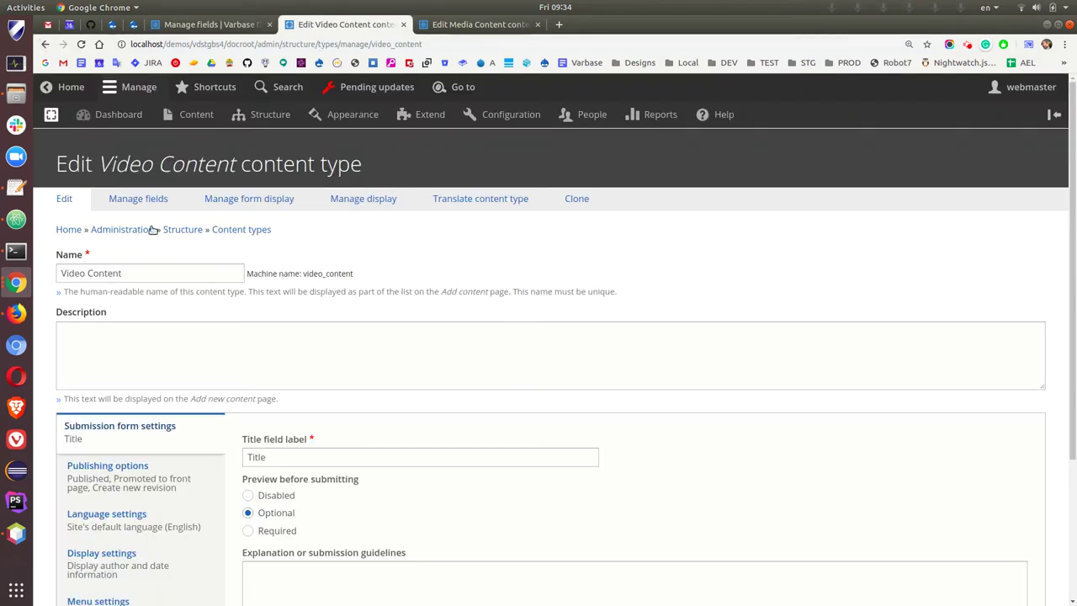
- Check that Video Content's Main video field allows the Remote video and Video media types
scroll(183, 294, "down", 2)
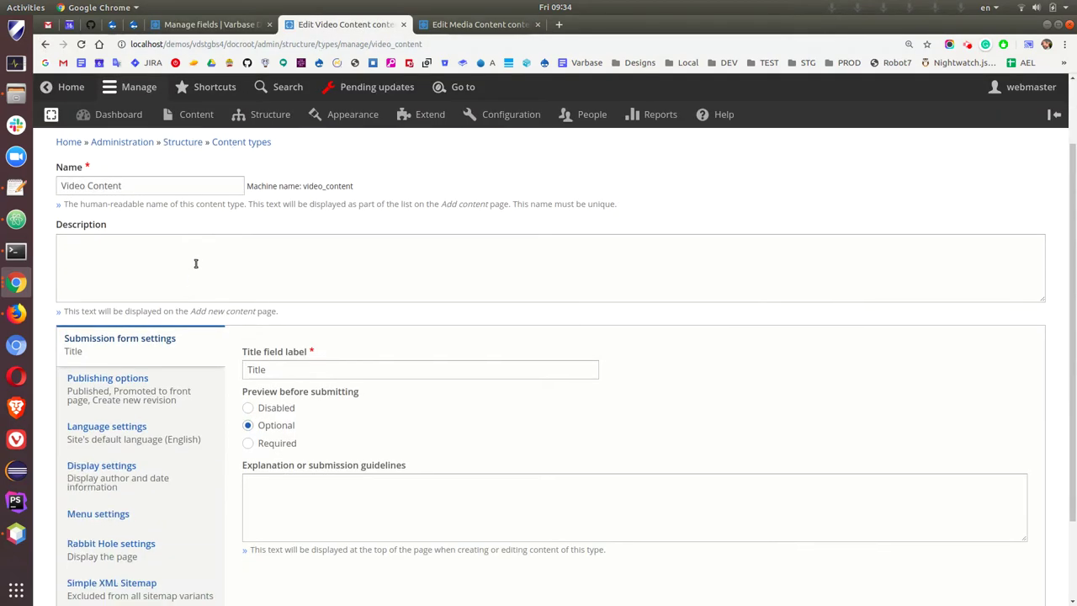
scroll(194, 262, "up", 2)
left_click(132, 202)
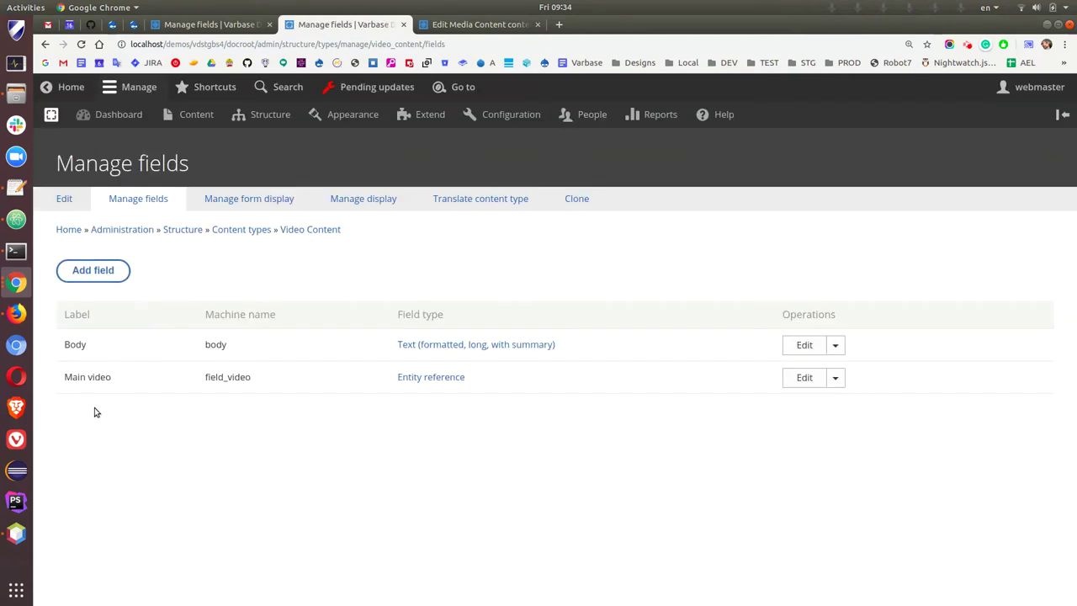
left_click(801, 378)
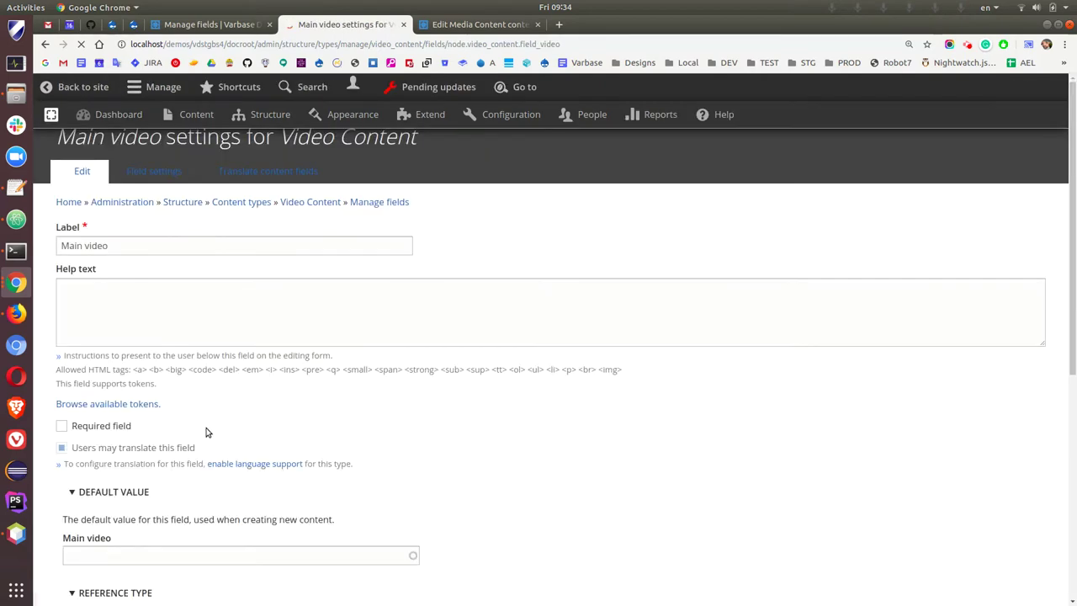
scroll(252, 446, "down", 8)
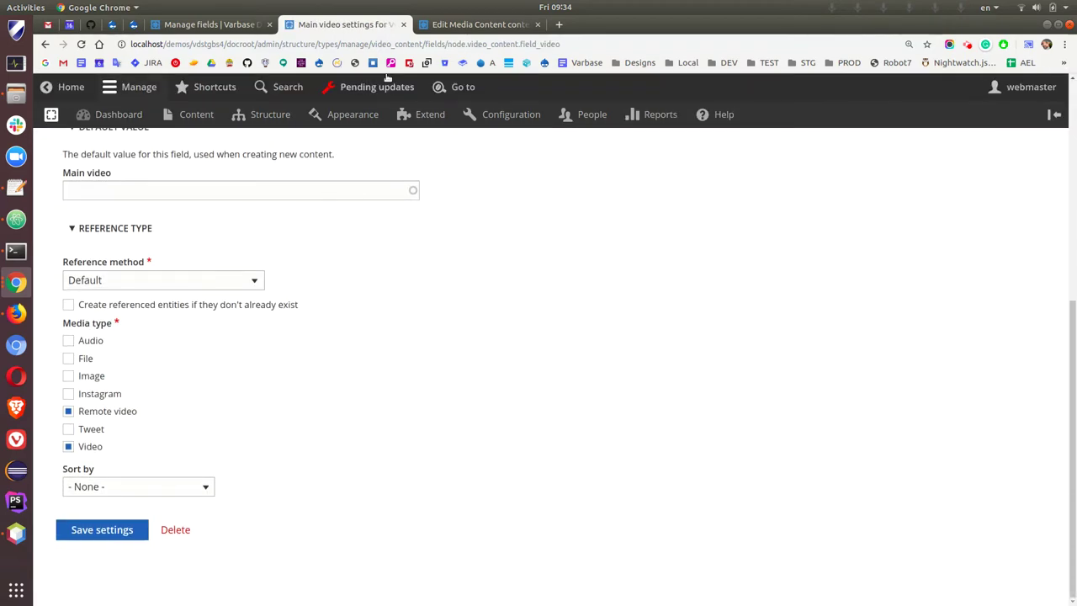
left_click(425, 26)
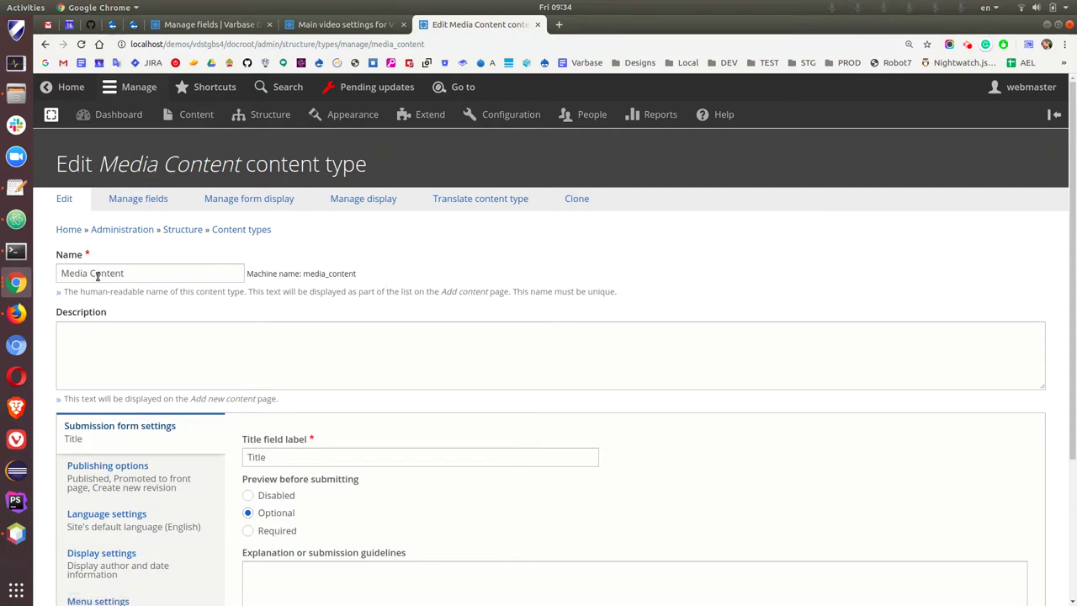
- Check that Media Content's Main media field accepts Image, Remote video and Video media
left_click(139, 200)
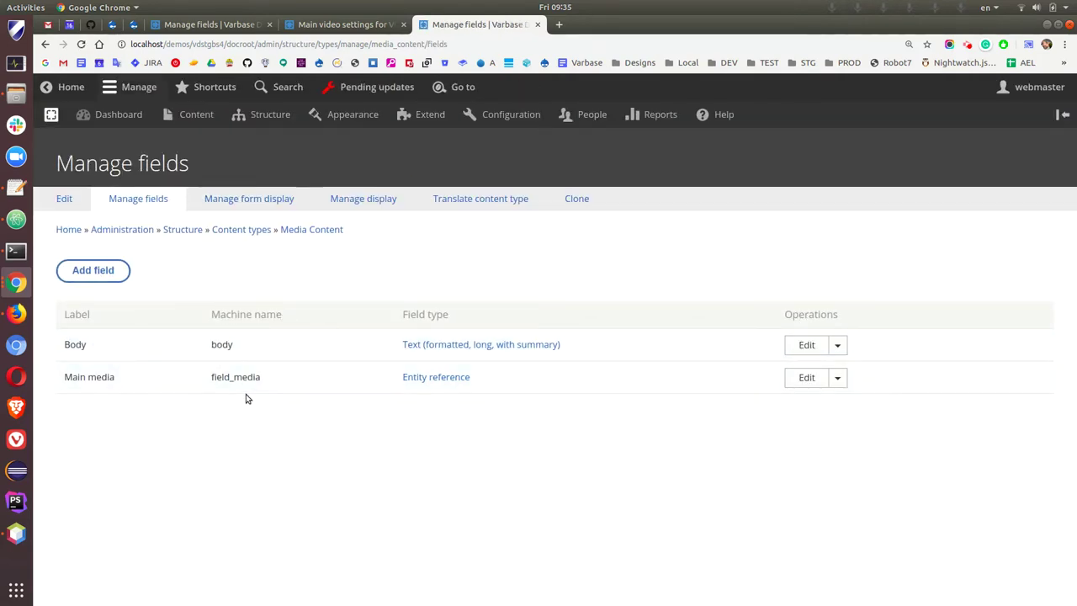
left_click(804, 379)
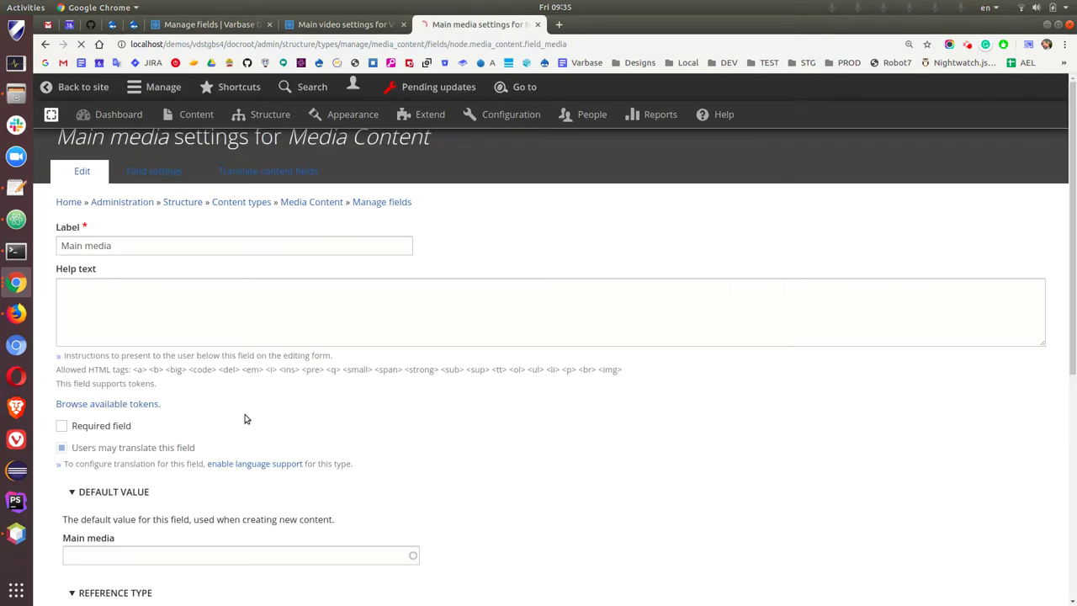
scroll(267, 356, "down", 4)
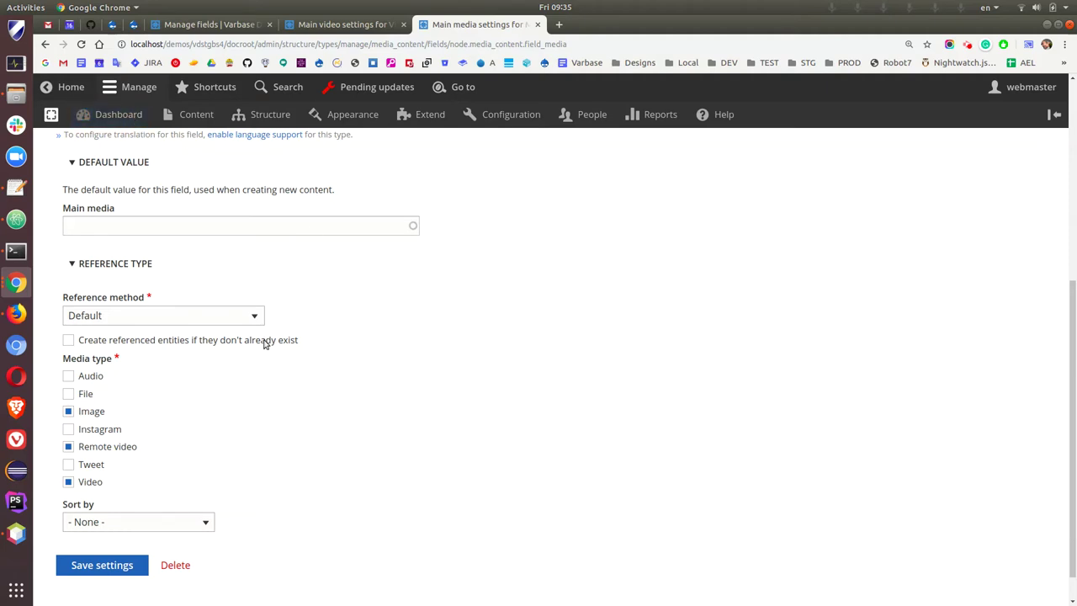
scroll(1069, 270, "up", 5)
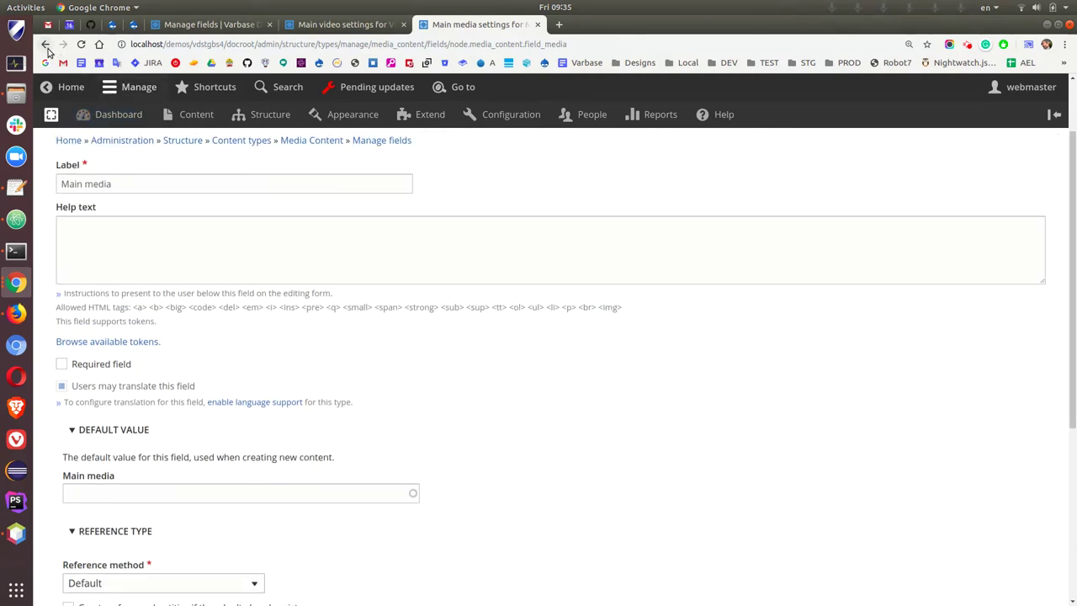
scroll(1069, 336, "up", 2)
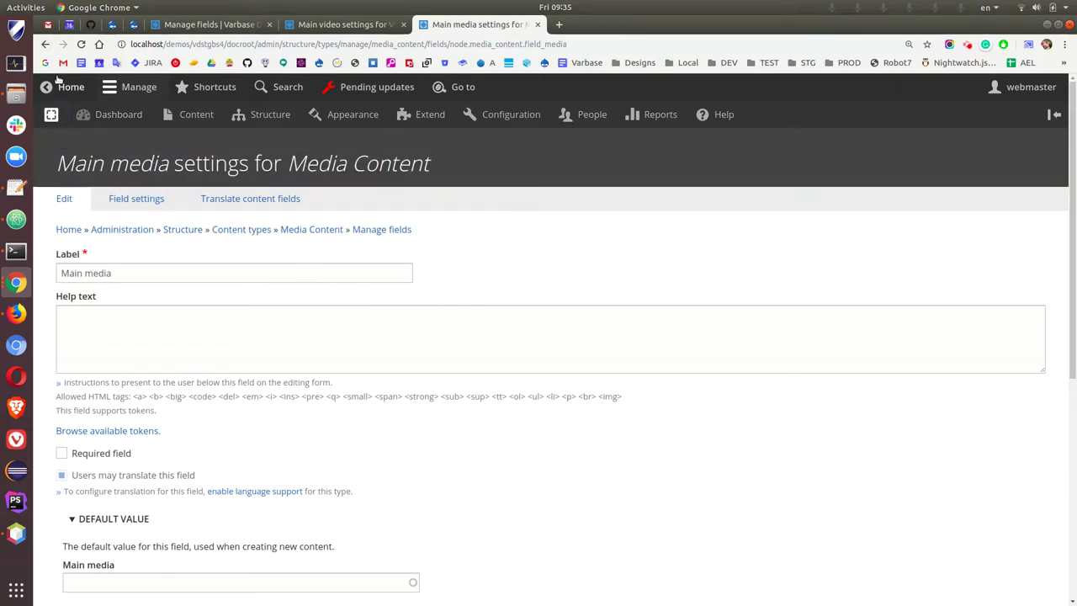
- Go back to the Media Content field list, then return to the Video Content field list
left_click(46, 45)
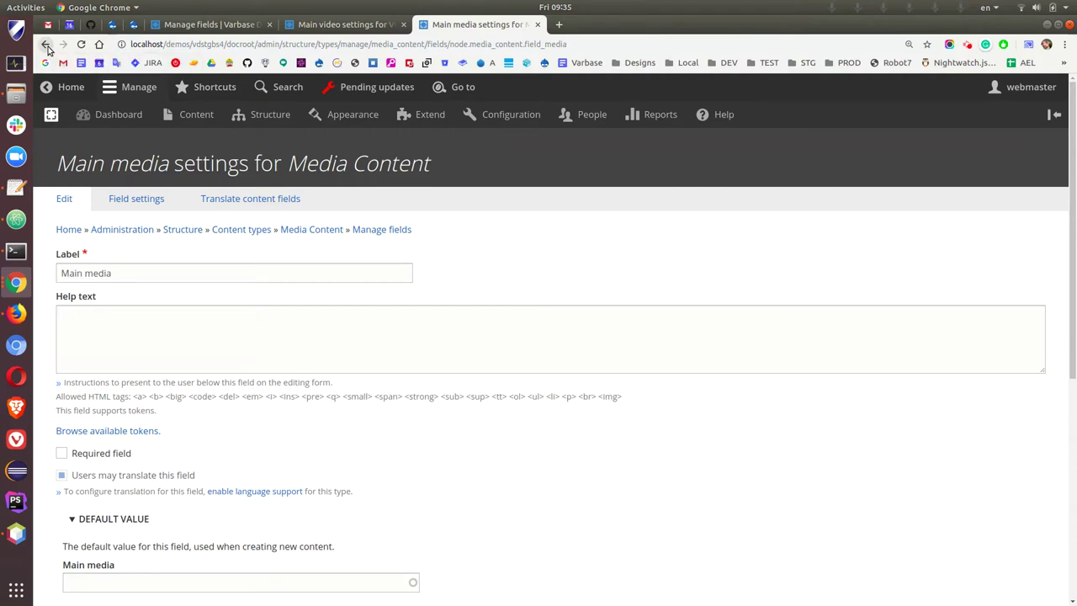
key("ctrl+Page_Up")
left_click(45, 44)
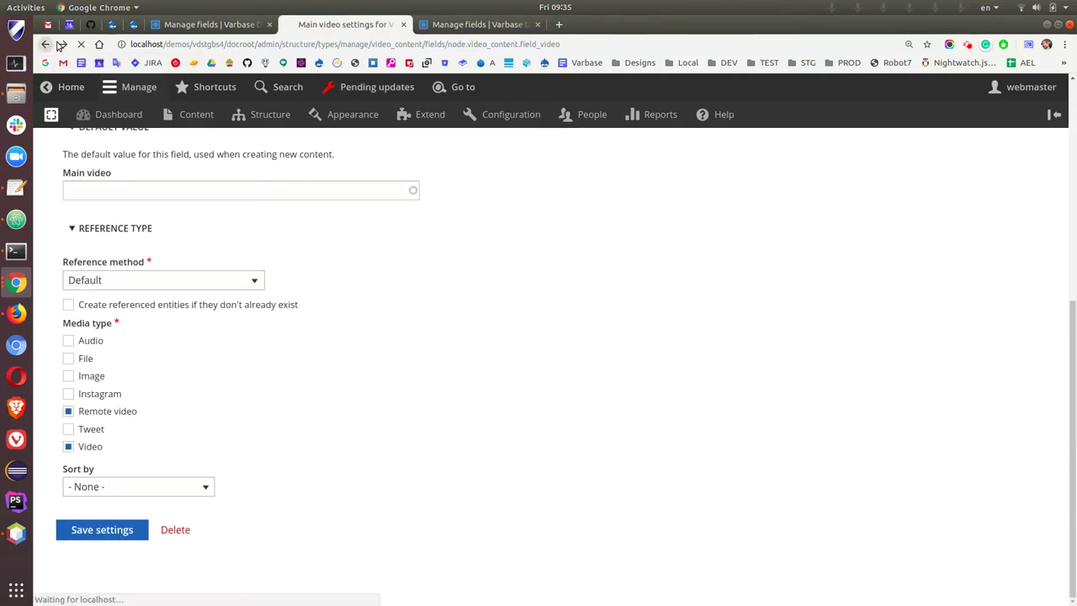
- Open Image content's Manage display and expand the Custom display settings list
key("ctrl+Page_Up")
left_click(44, 43)
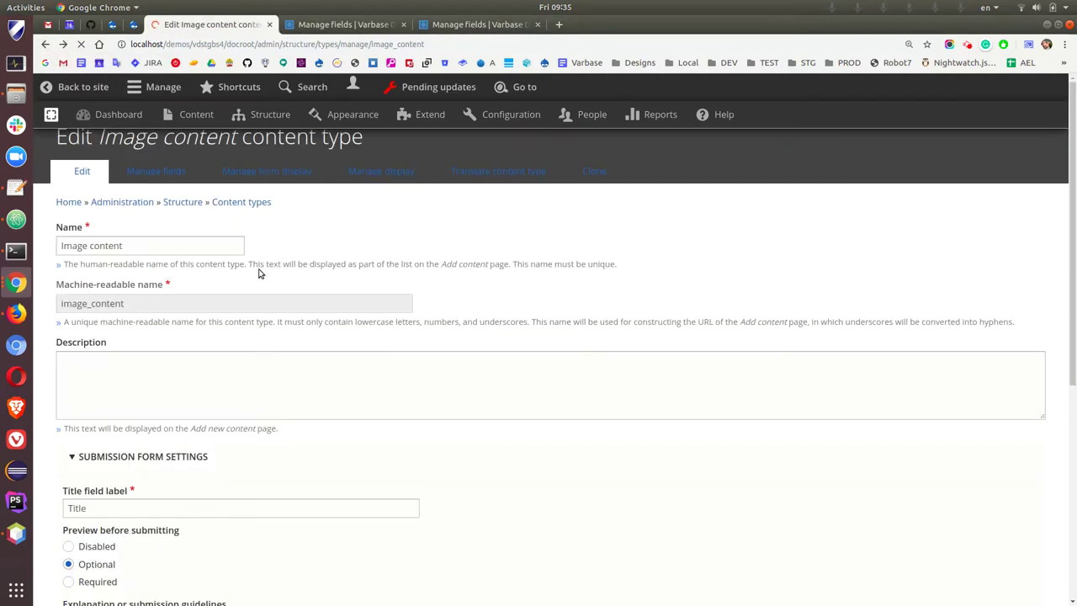
left_click(337, 197)
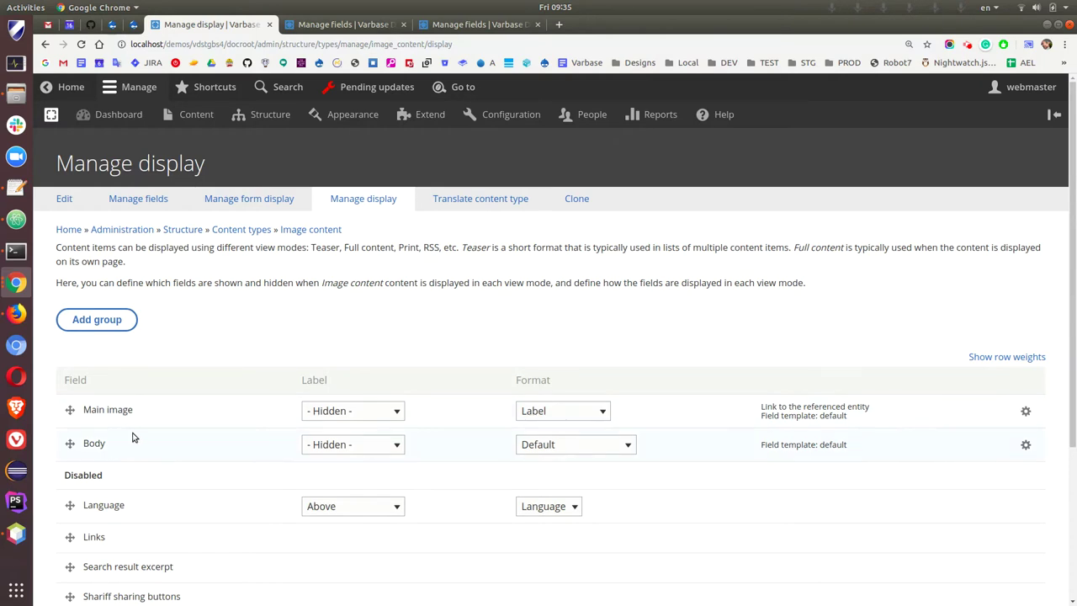
scroll(134, 437, "down", 3)
scroll(198, 396, "down", 1)
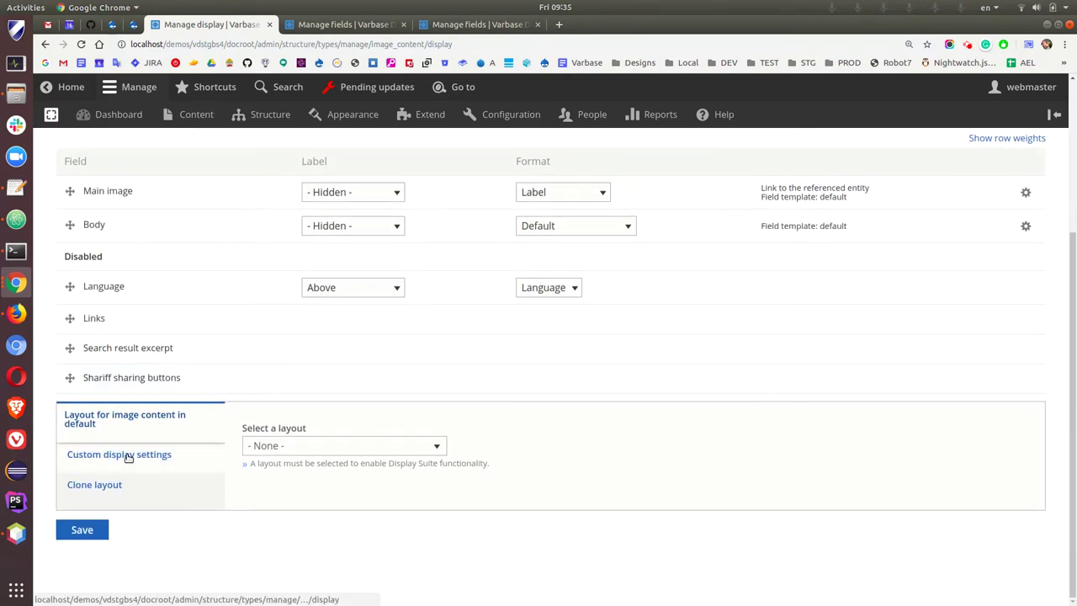
left_click(157, 459)
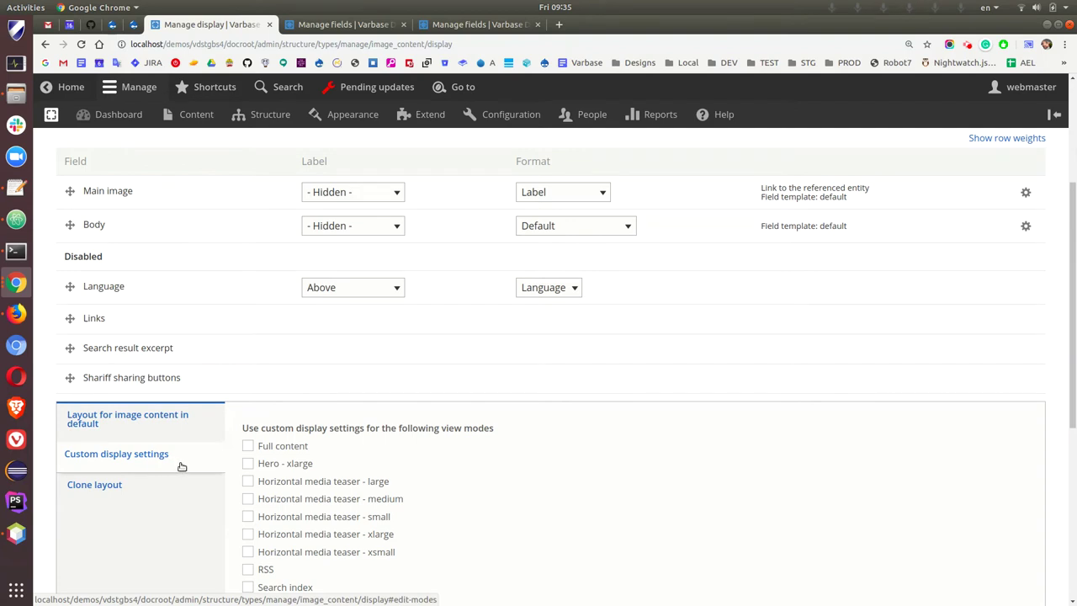
scroll(182, 466, "down", 4)
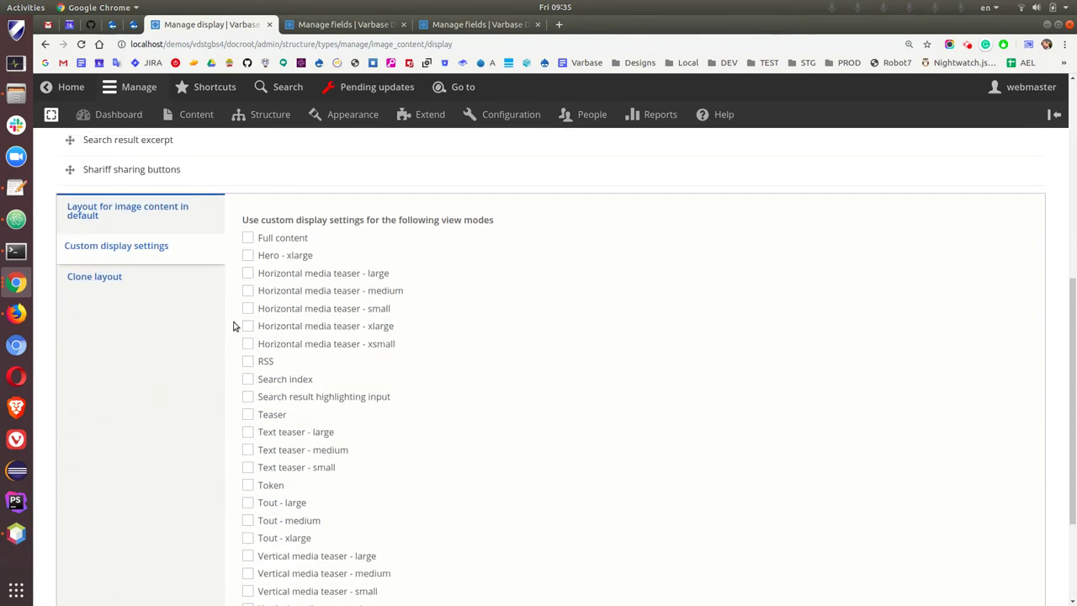
- Enable custom displays for Hero - xlarge and all five Horizontal media teaser sizes
left_click(248, 256)
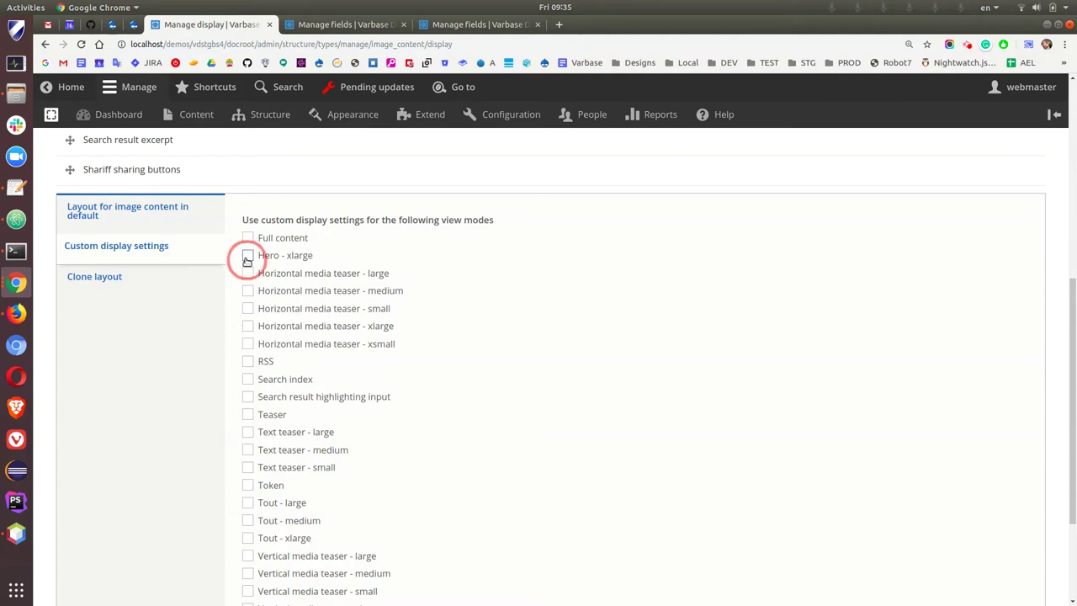
left_click(248, 275)
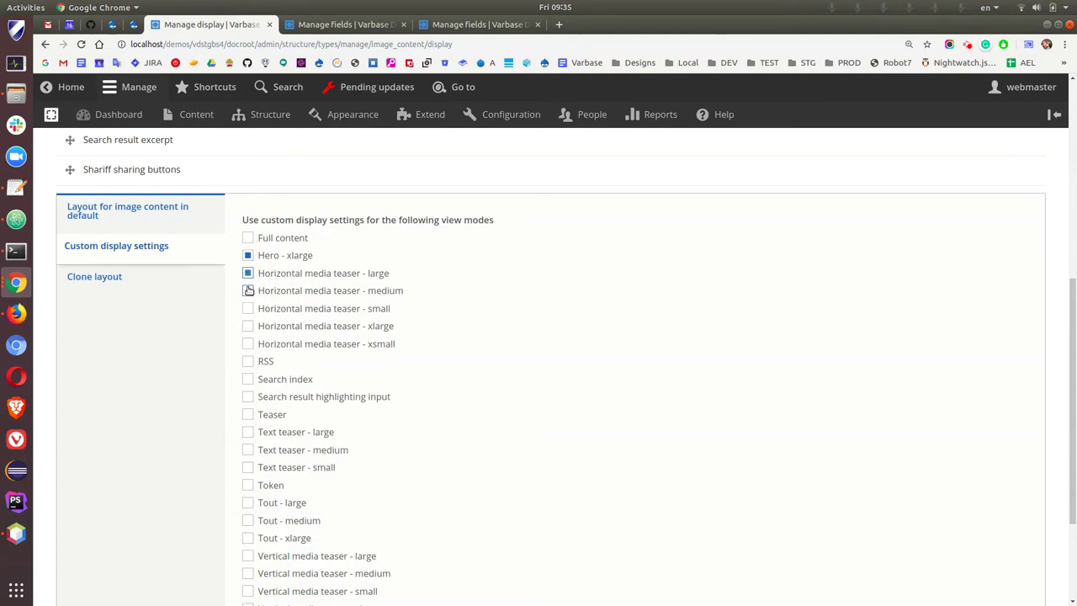
left_click(248, 291)
left_click(248, 310)
left_click(249, 328)
left_click(249, 344)
- Enable custom displays for Text teaser large, medium, small and Tout medium, xlarge
scroll(373, 373, "down", 1)
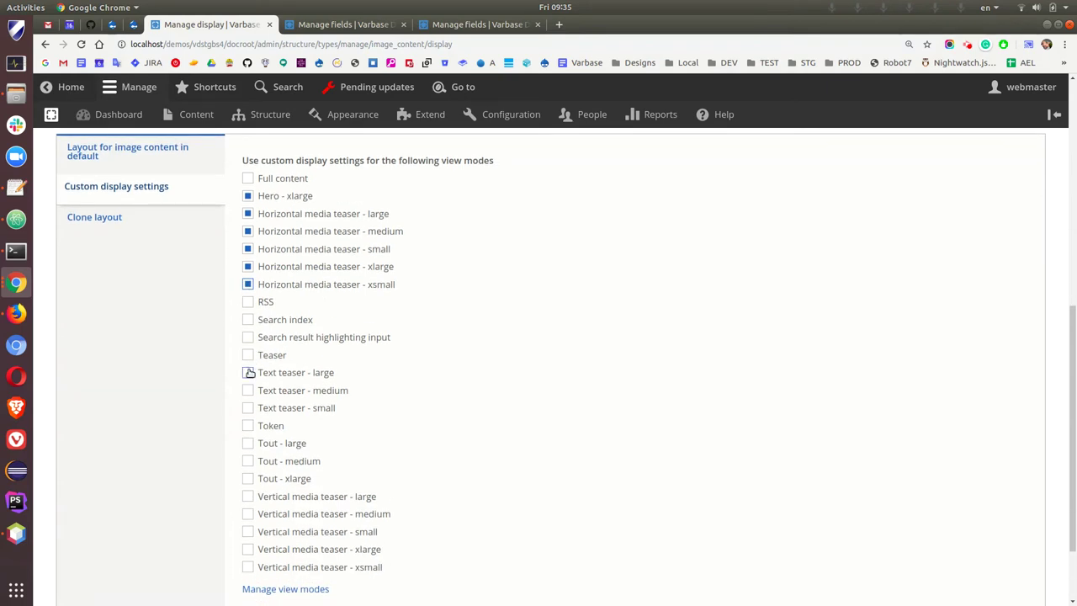
left_click(247, 372)
left_click(247, 391)
left_click(248, 409)
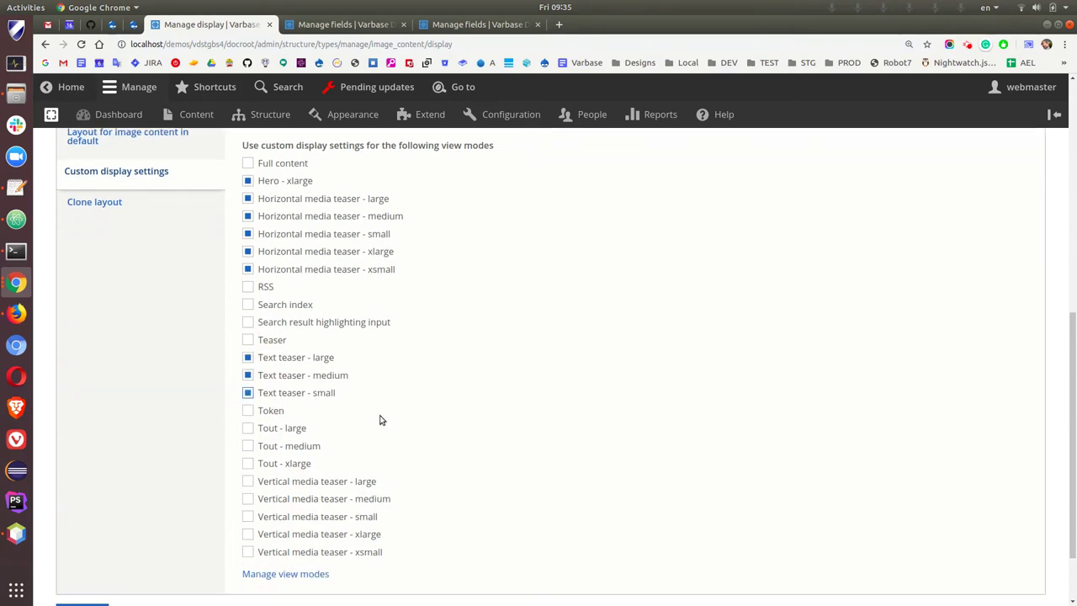
scroll(252, 415, "down", 1)
left_click(249, 432)
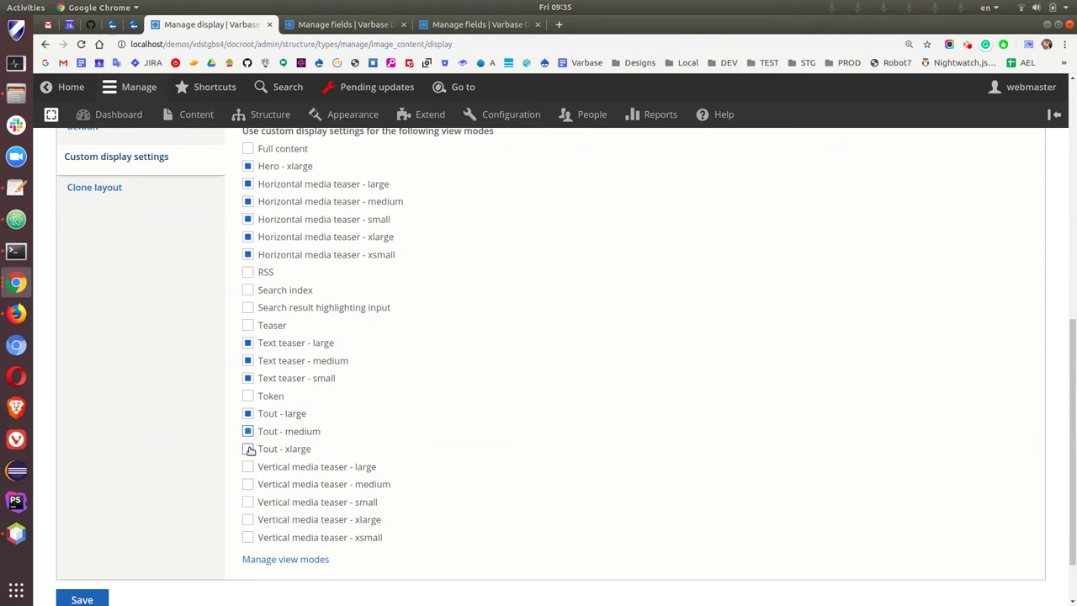
left_click(248, 448)
- Enable all five Vertical media teaser sizes (large to xsmall) and save the display settings
left_click(249, 466)
left_click(249, 484)
left_click(248, 502)
left_click(248, 519)
left_click(248, 536)
scroll(146, 558, "down", 2)
left_click(94, 534)
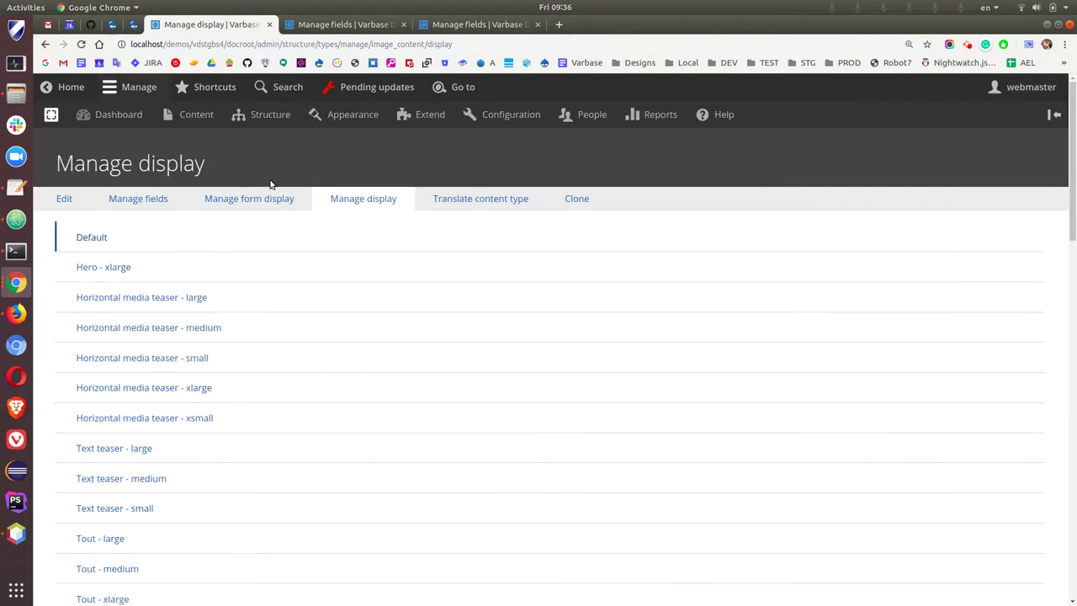
- Review Horizontal media teaser - medium: Main image in Left, Title and Body in Right; then open Tout - large
left_click_drag(1063, 196, 1063, 260)
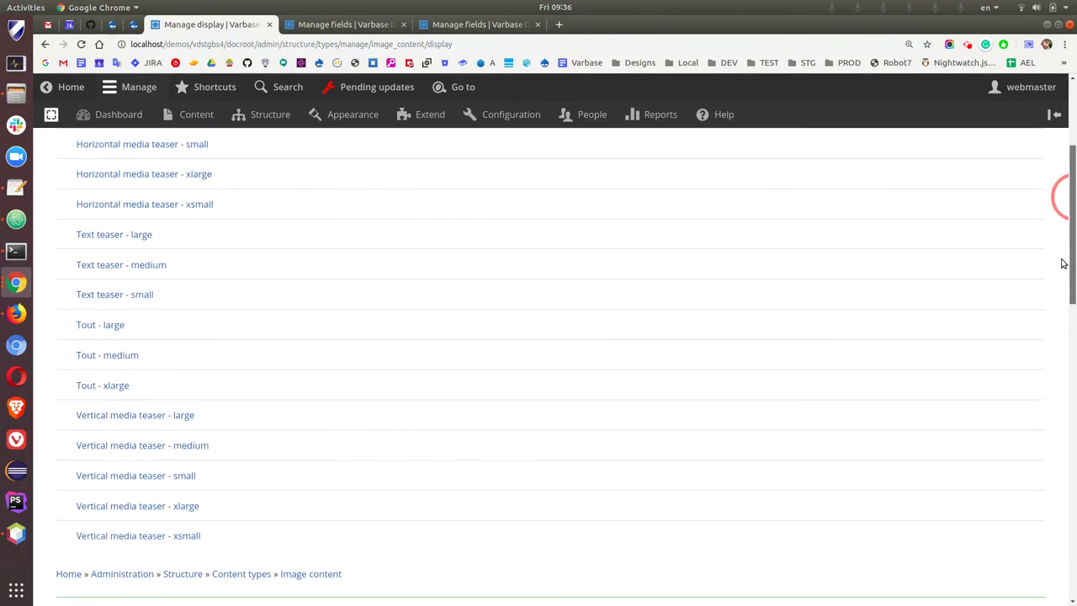
scroll(312, 289, "up", 1)
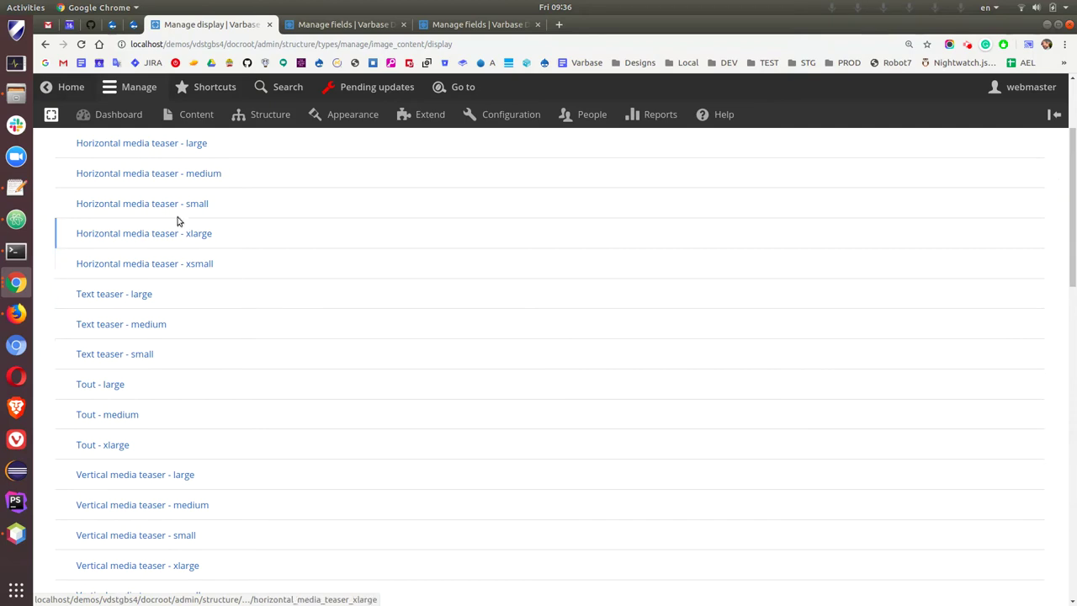
left_click(165, 174)
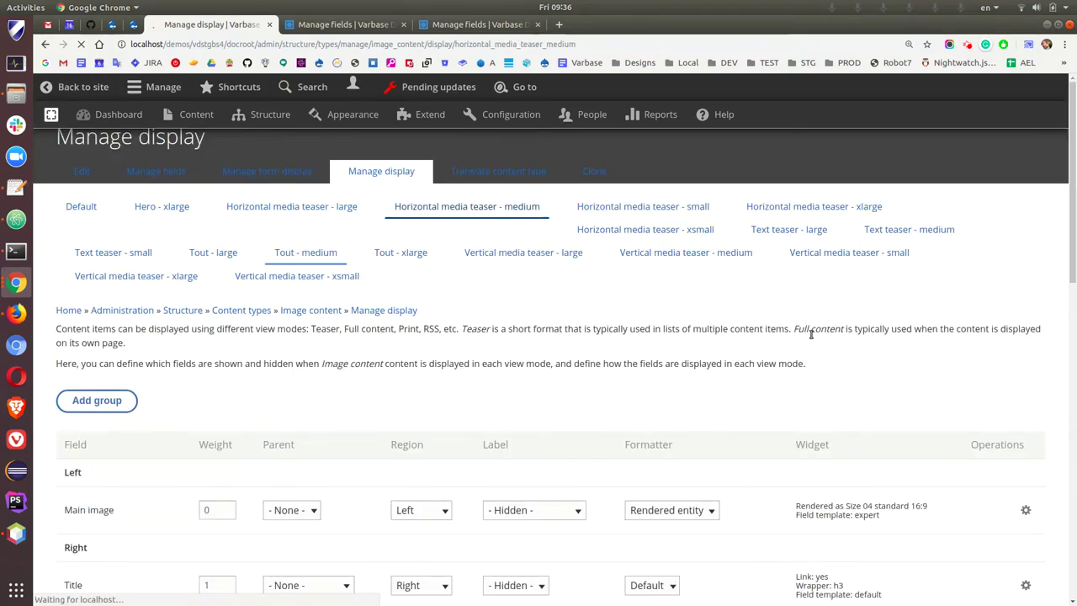
left_click_drag(1072, 166, 1074, 346)
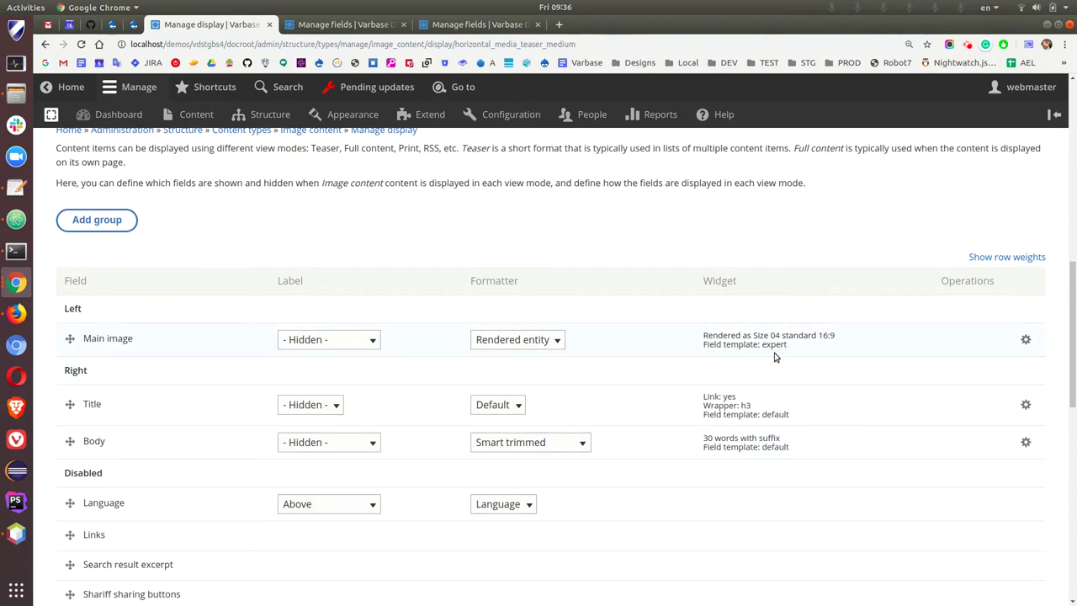
left_click(1073, 289)
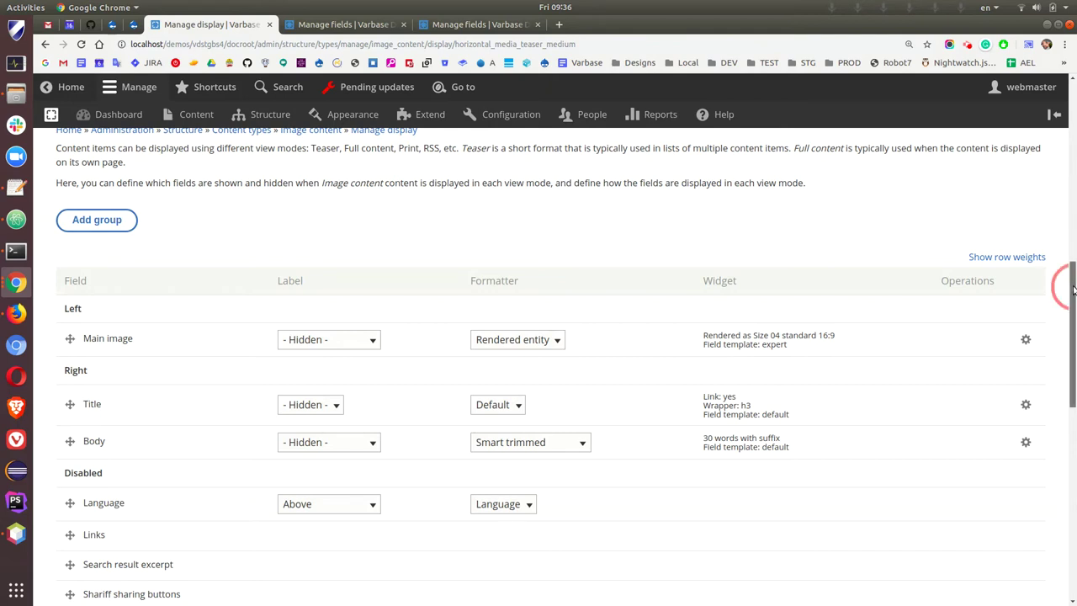
left_click_drag(1072, 288, 1073, 235)
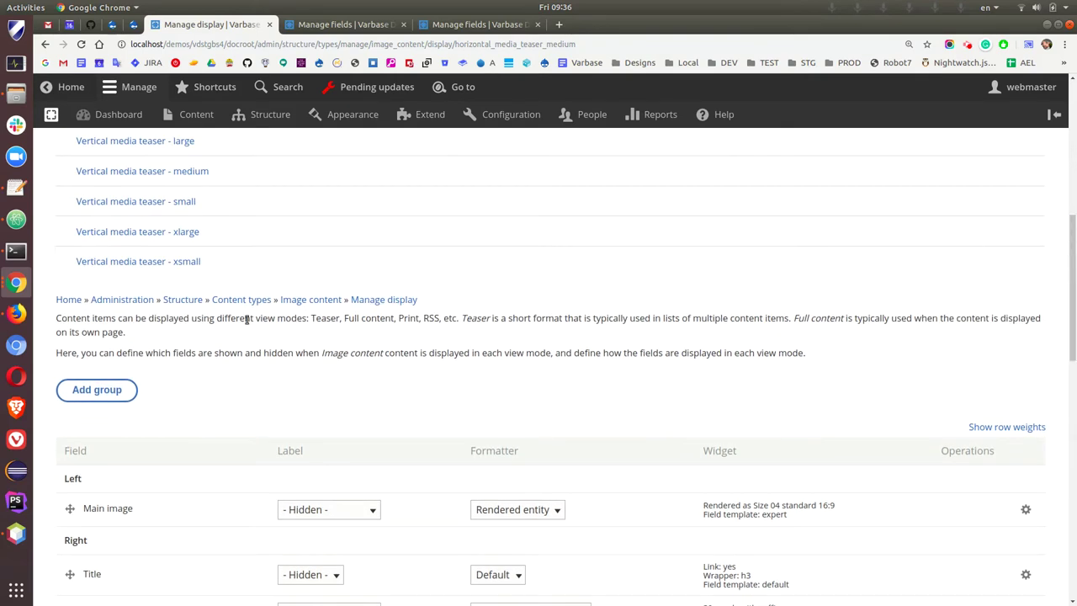
scroll(189, 286, "up", 5)
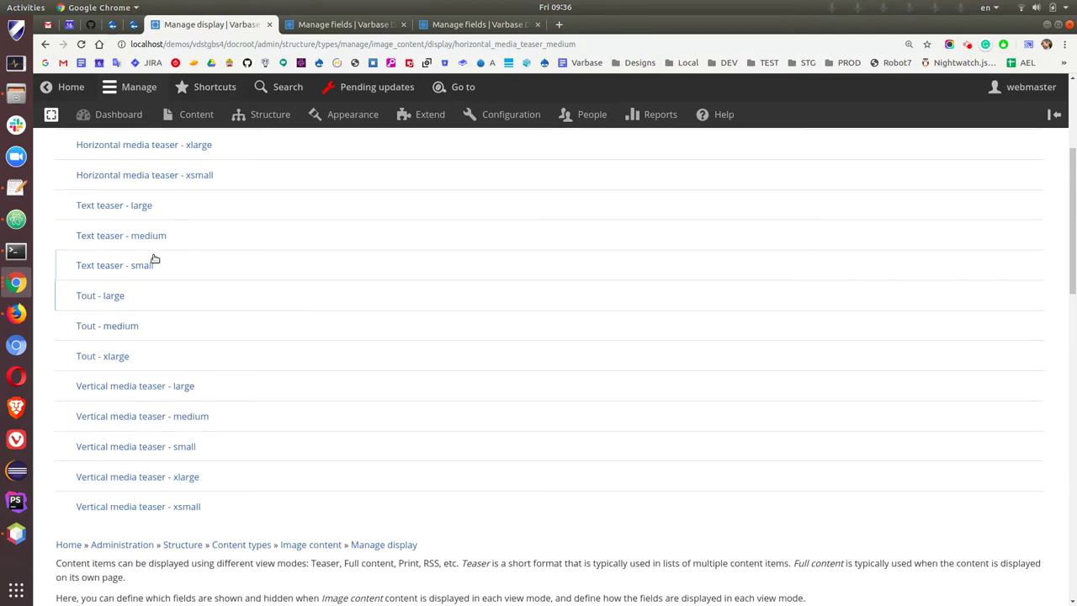
scroll(168, 243, "up", 1)
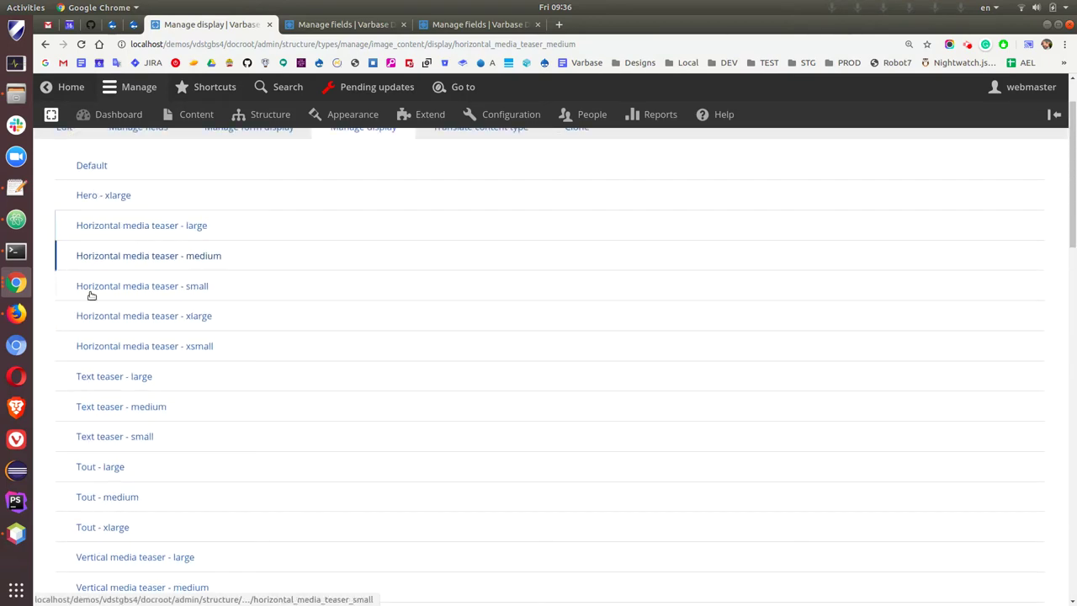
scroll(97, 337, "down", 2)
left_click(98, 349)
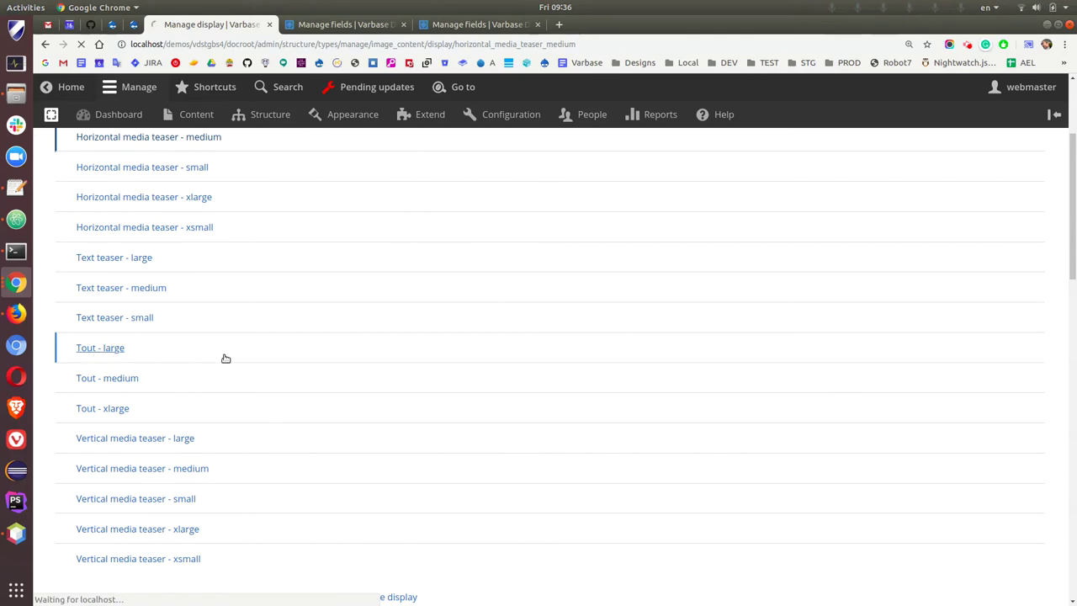
- Scroll through the Image content's Tout - large display layout
scroll(168, 366, "down", 3)
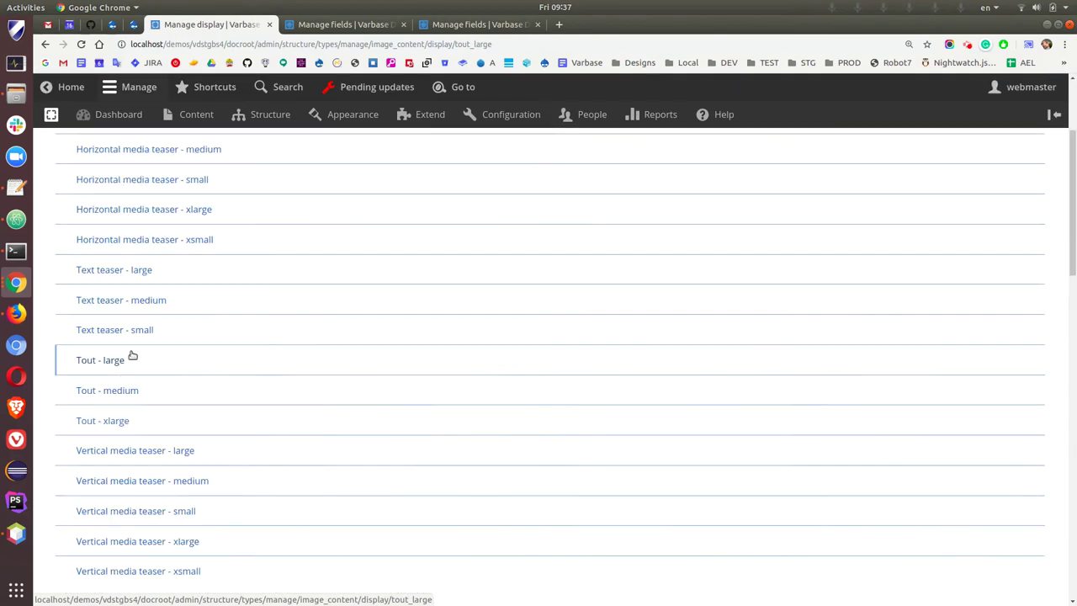
scroll(252, 362, "down", 6)
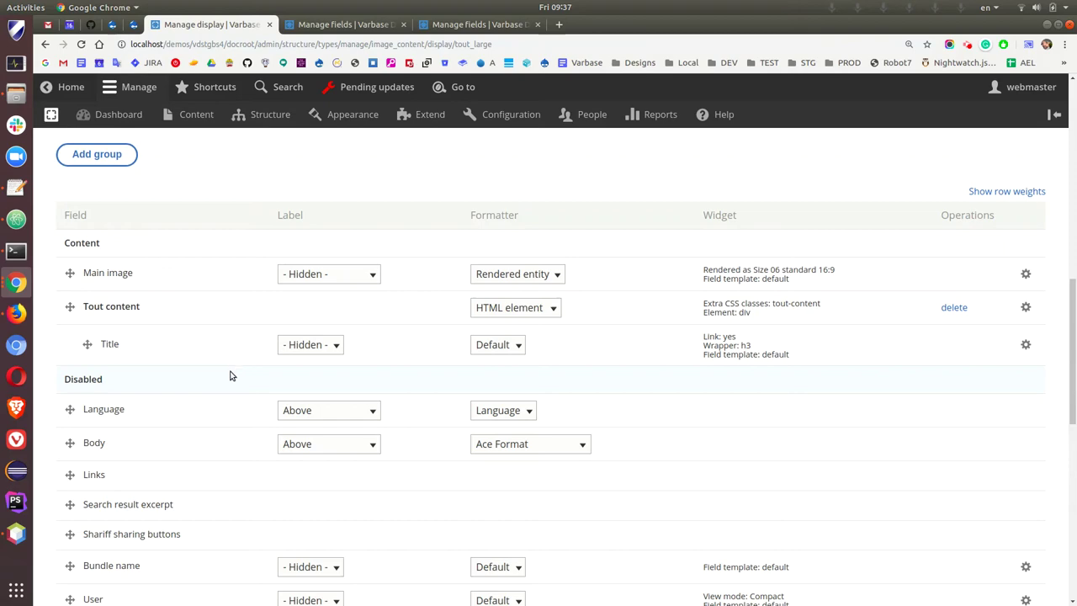
left_click_drag(1067, 330, 1064, 143)
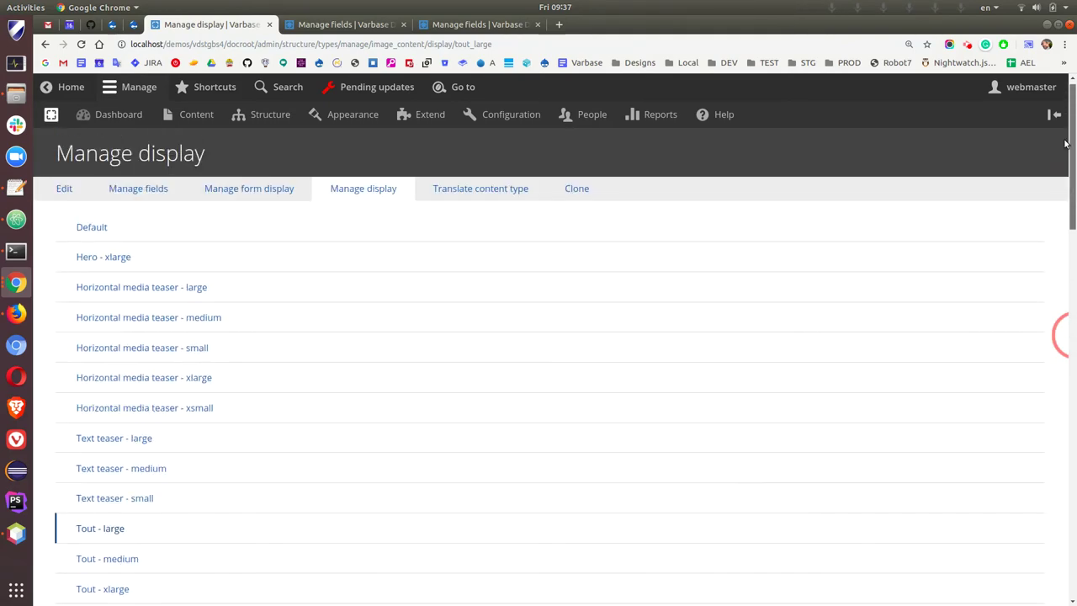
- Open the Hero - xlarge display and look over its field layout
left_click(105, 257)
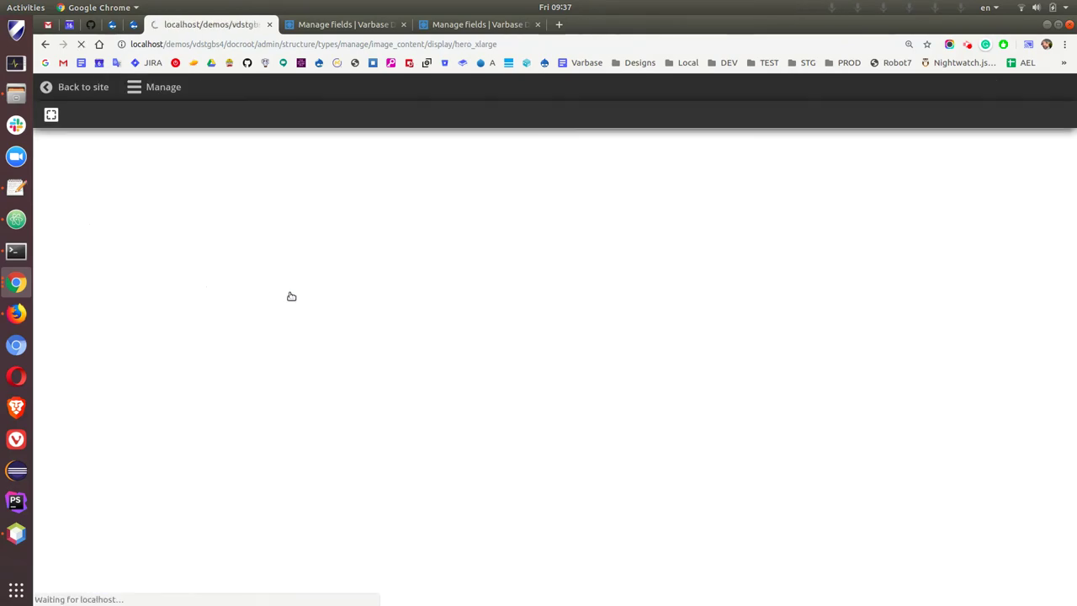
left_click_drag(1067, 164, 1069, 345)
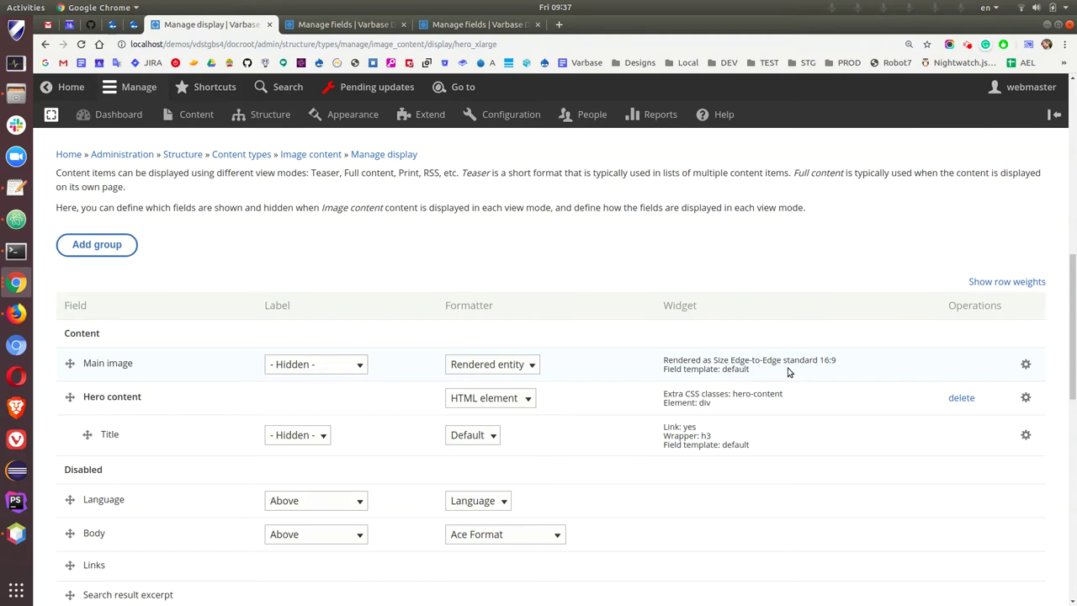
left_click_drag(1067, 341, 1066, 159)
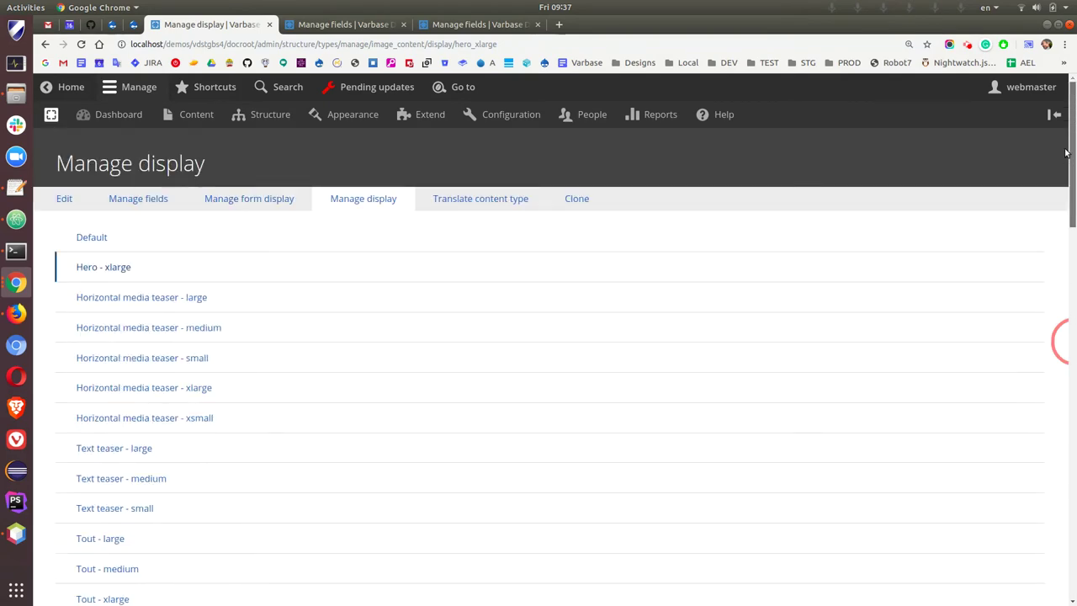
left_click(1066, 152)
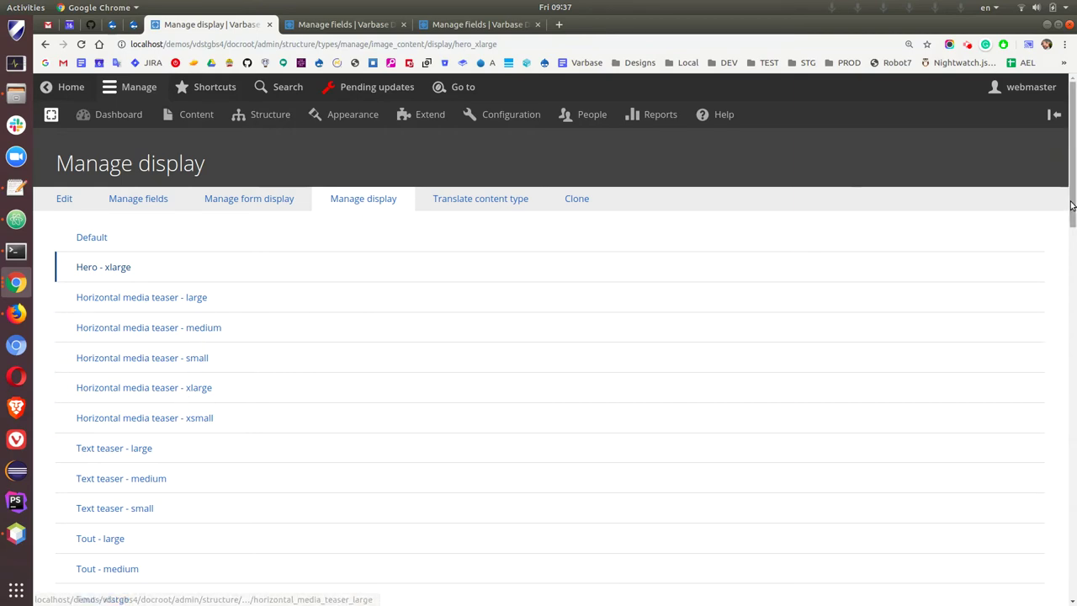
left_click_drag(1071, 204, 1075, 360)
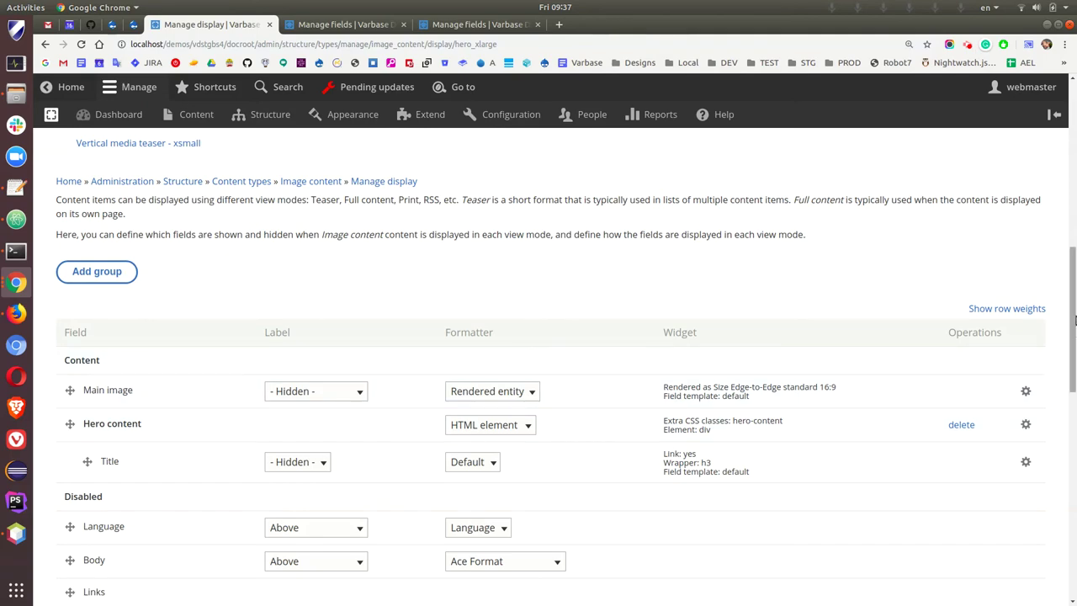
left_click_drag(1074, 319, 1074, 168)
- Open Video Content's Manage display and expand the Custom display settings list
left_click(344, 26)
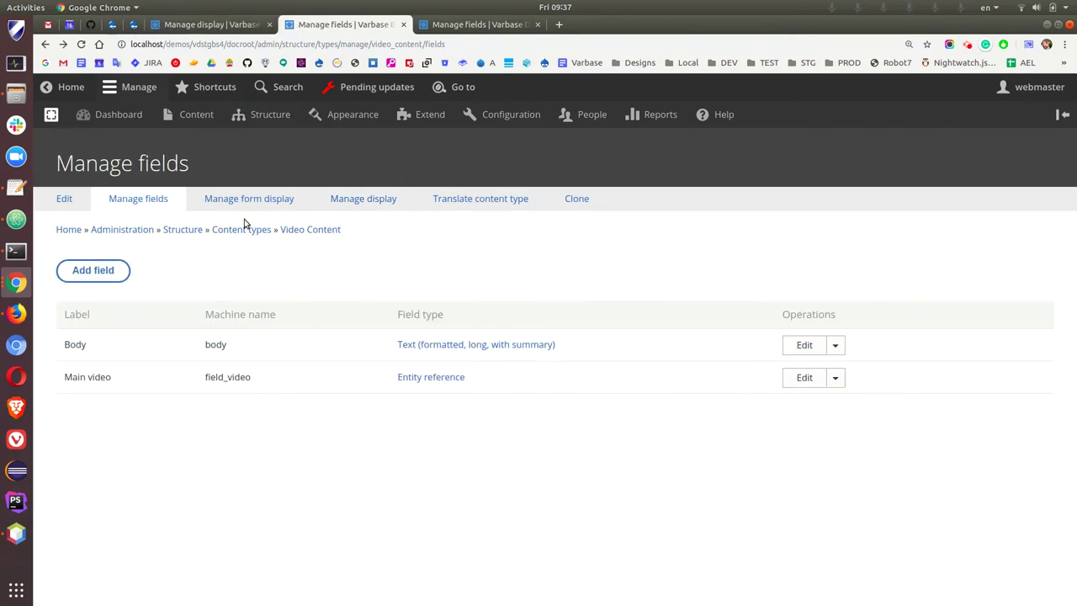
left_click(353, 202)
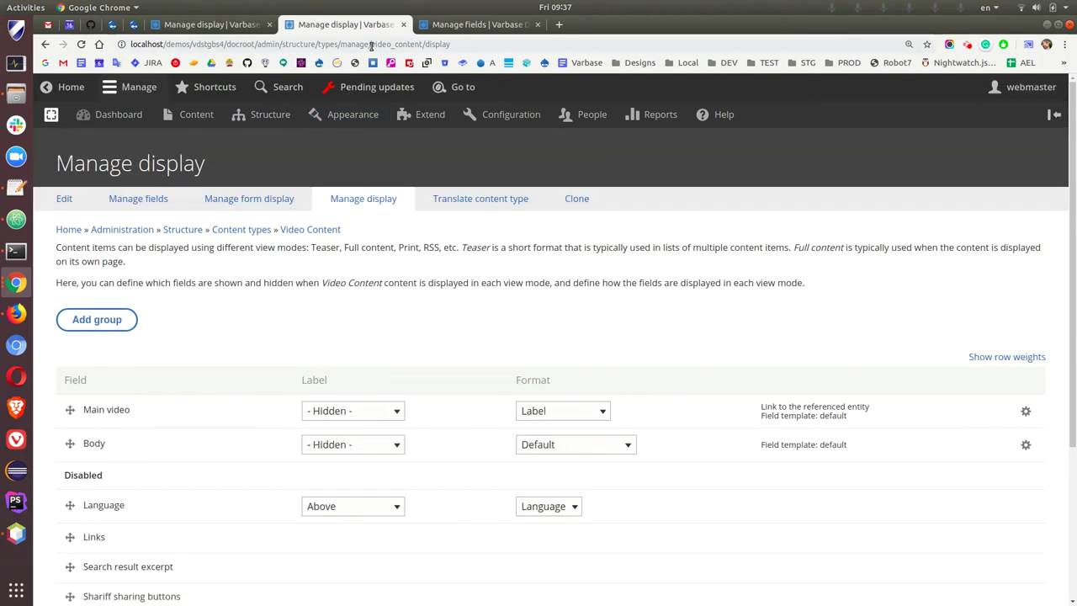
left_click_drag(371, 44, 423, 45)
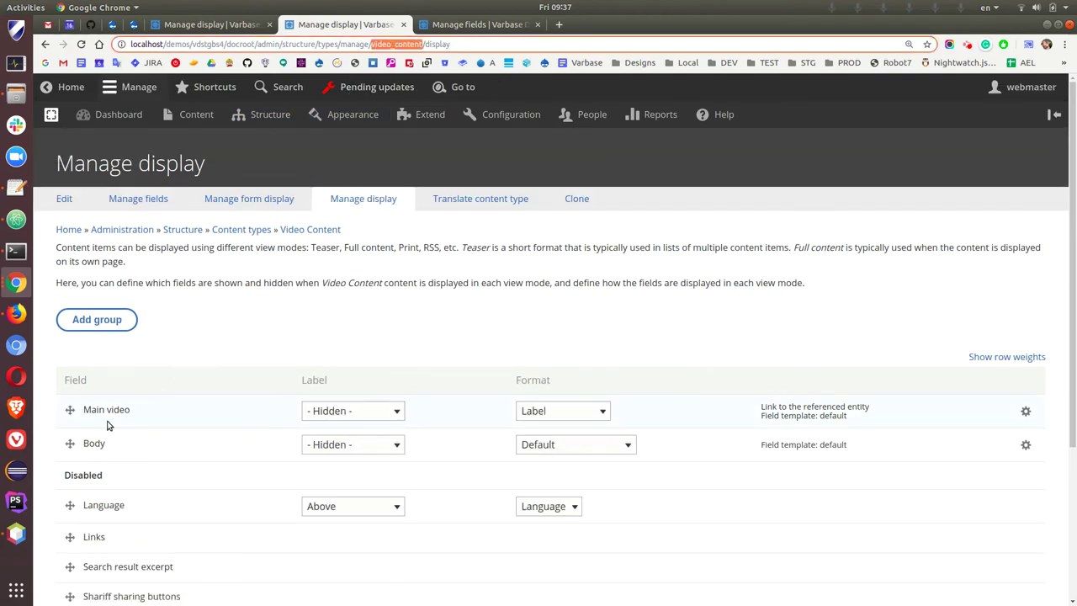
scroll(161, 431, "down", 5)
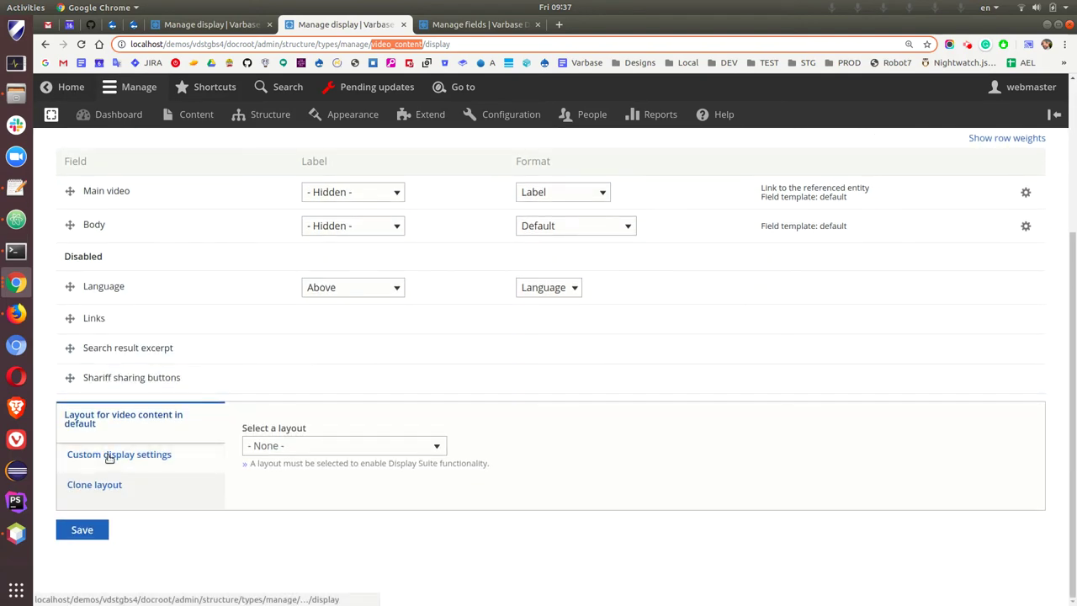
left_click(107, 454)
- Enable Horizontal media teaser - large, Text teaser - large, Tout - xlarge and Vertical media teaser - xlarge
scroll(269, 402, "down", 3)
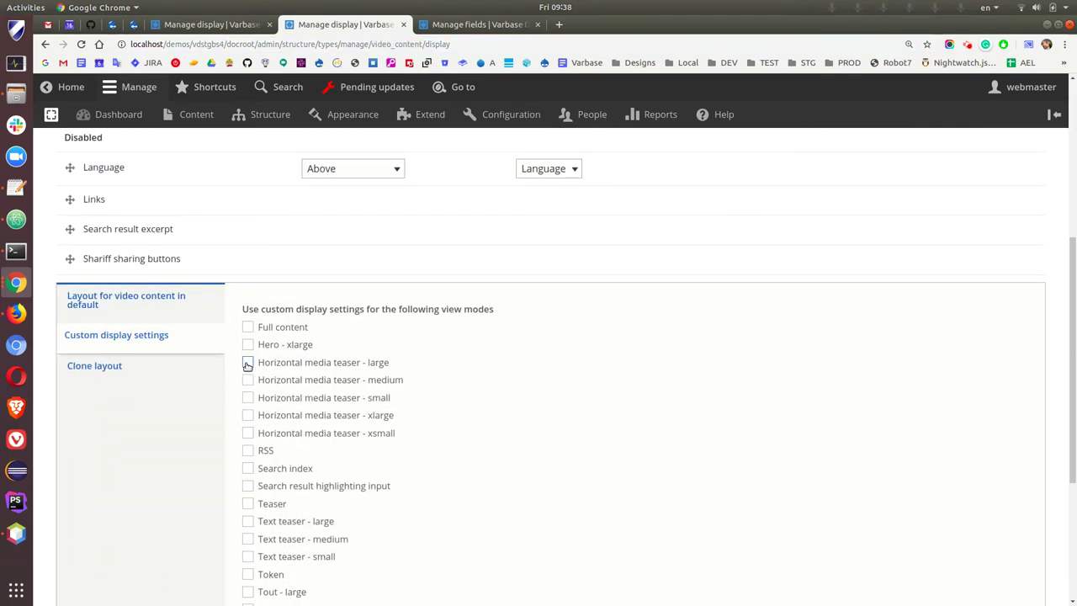
scroll(247, 363, "down", 1)
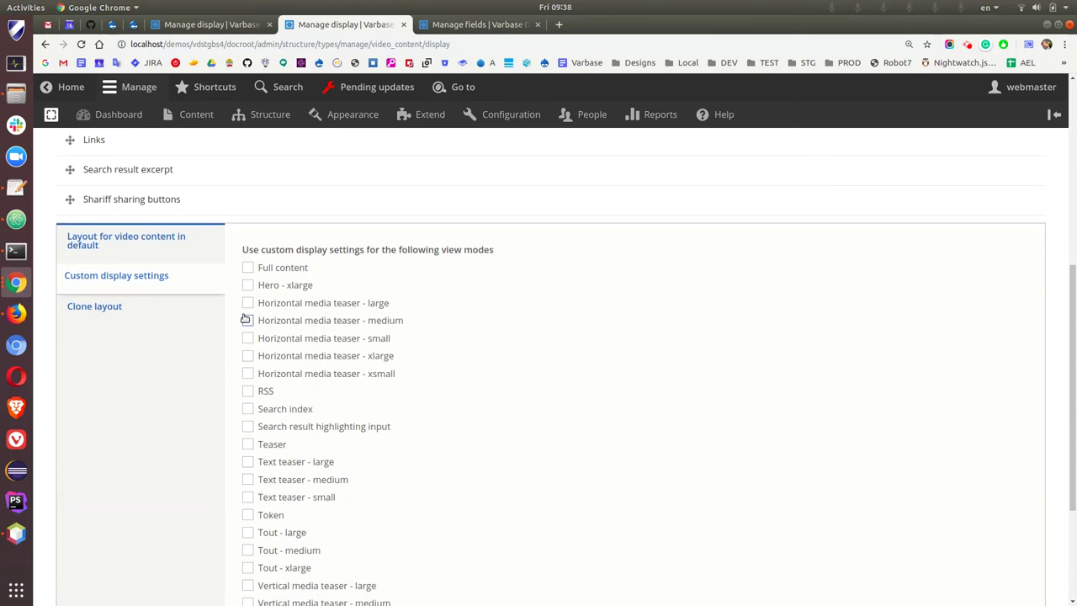
left_click(246, 304)
scroll(294, 440, "down", 2)
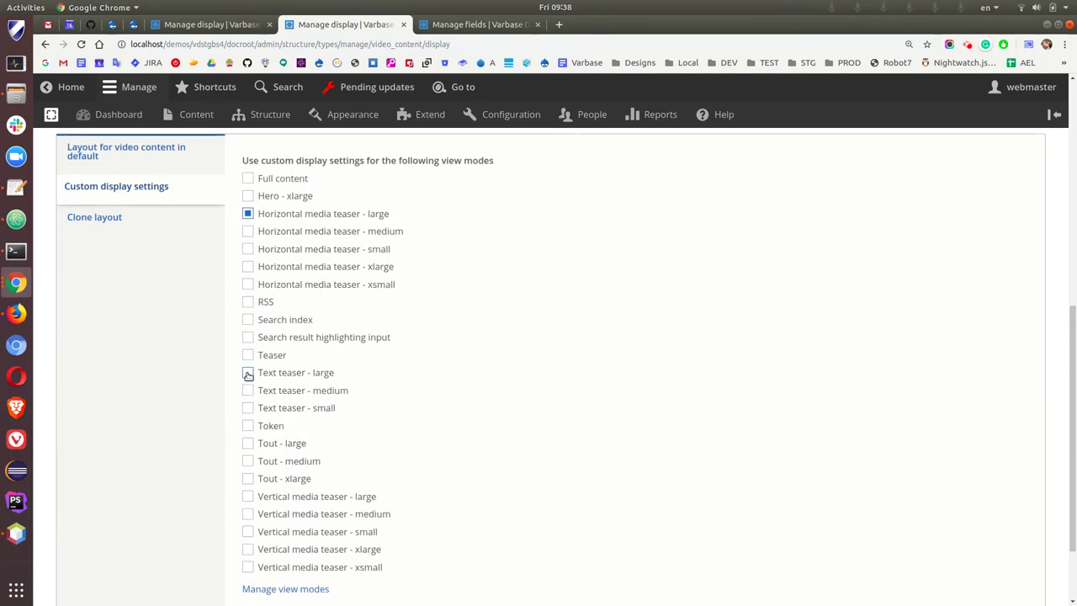
left_click(247, 373)
scroll(247, 491, "down", 1)
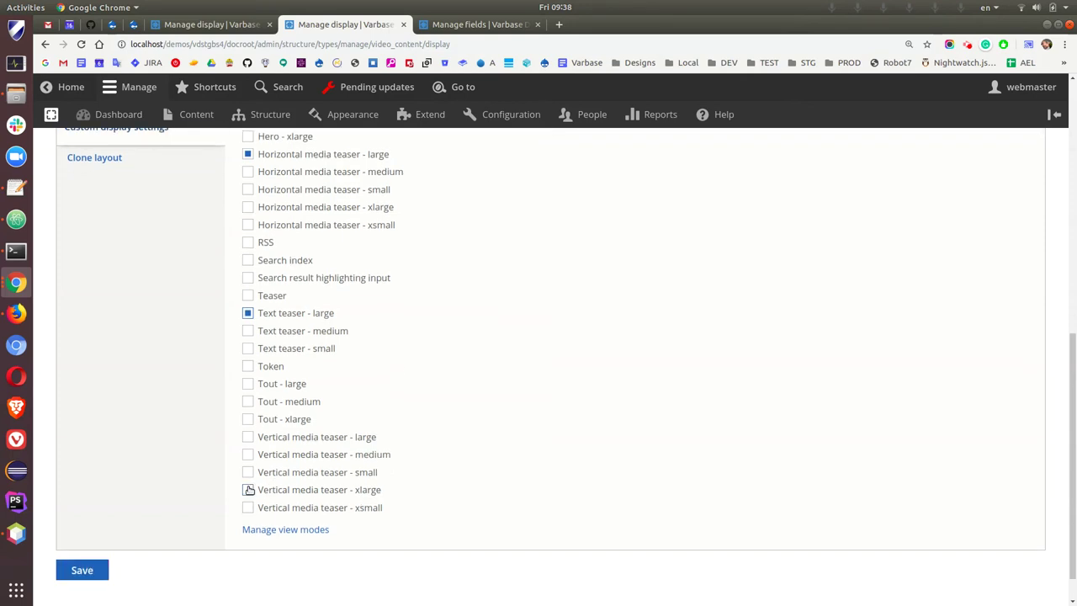
left_click(248, 420)
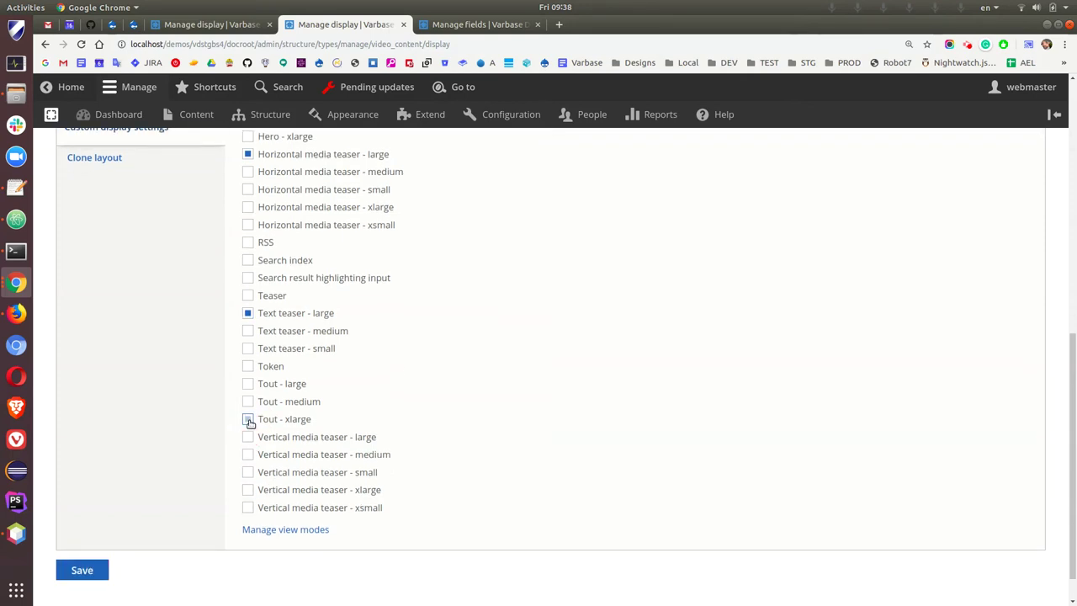
left_click(248, 490)
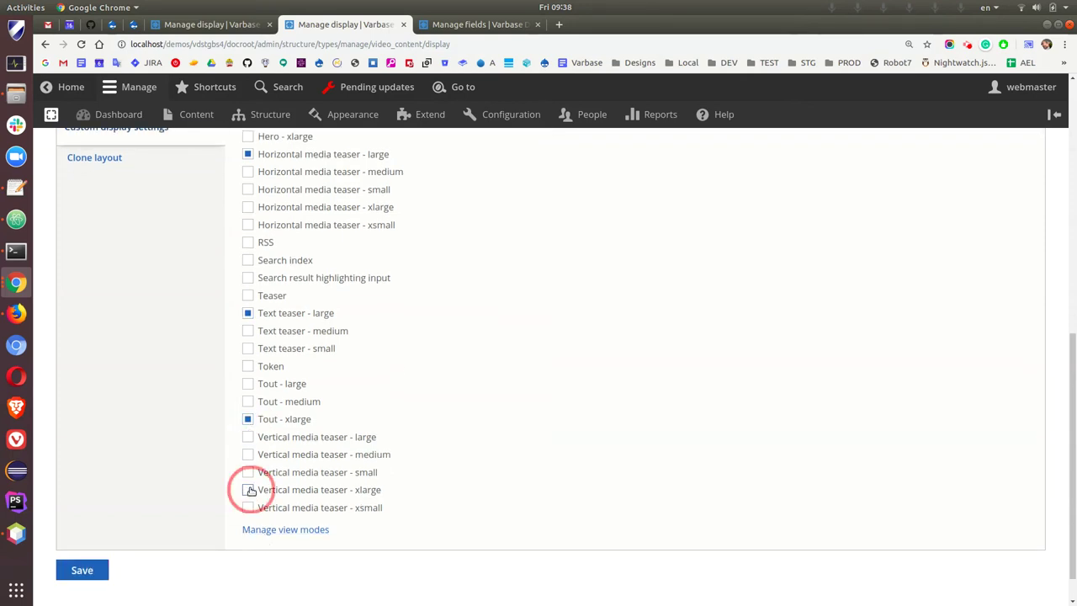